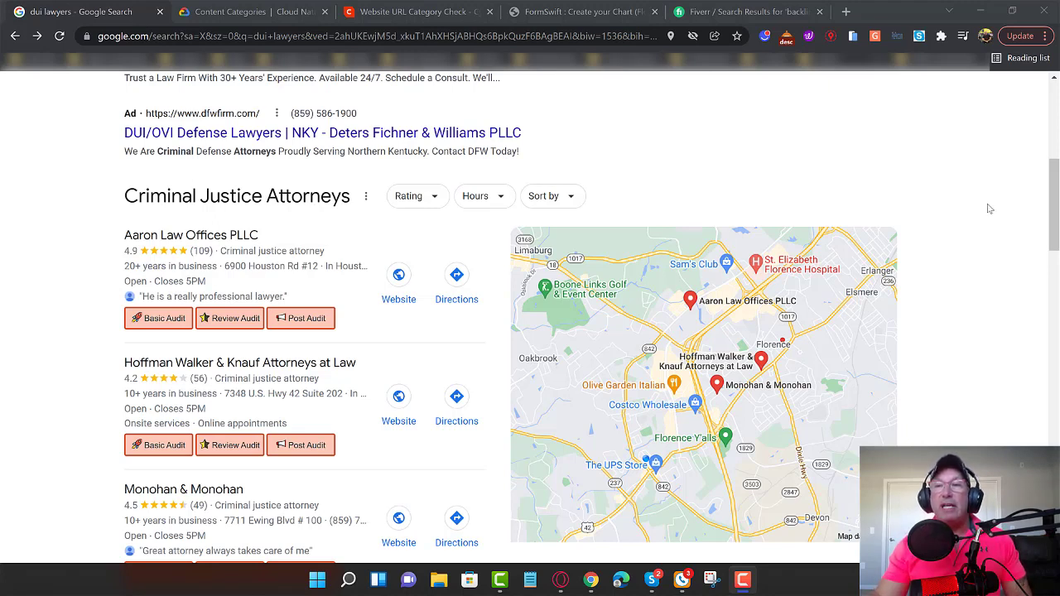
# - Examine the local business listings and organic results for the "dui lawyers" search
pyautogui.click(1055, 209)
pyautogui.moveTo(1054, 209)
pyautogui.mouseDown()
pyautogui.moveTo(1054, 133)
pyautogui.moveTo(1054, 209)
pyautogui.mouseUp()
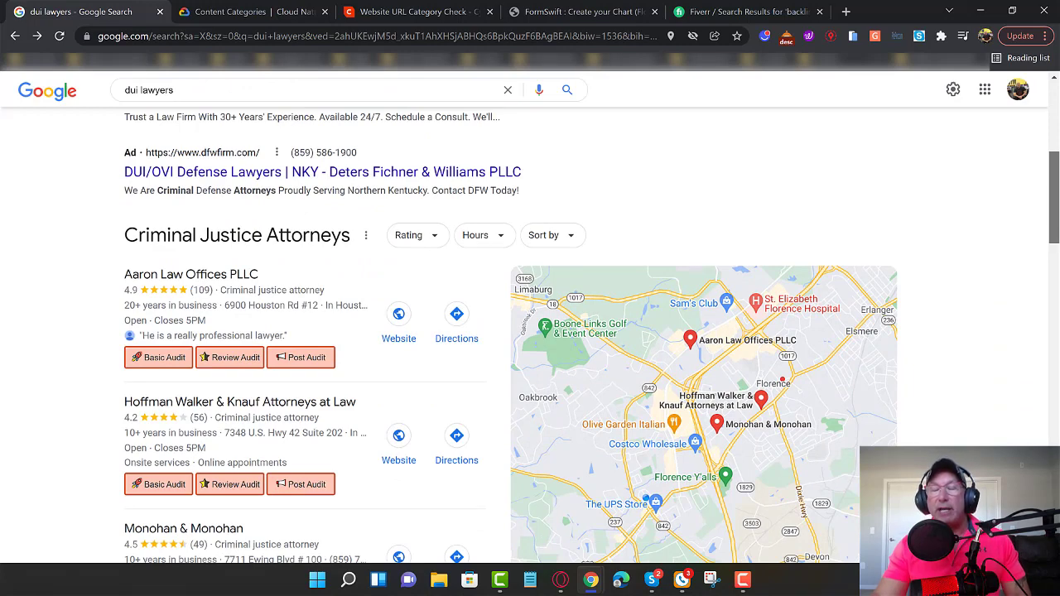
pyautogui.moveTo(1054, 233); pyautogui.dragTo(1054, 261)
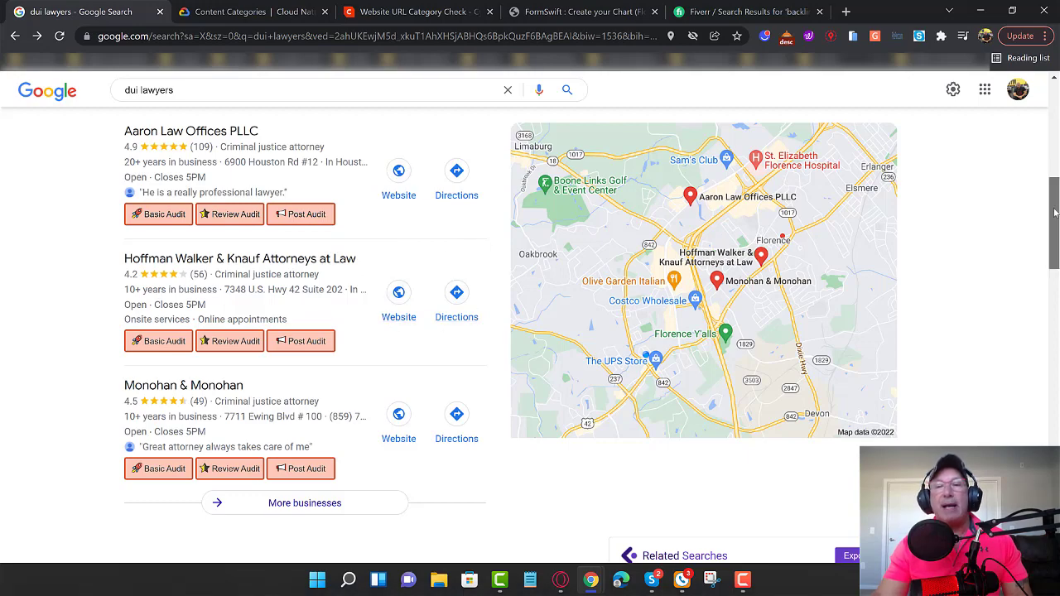
pyautogui.moveTo(1054, 216); pyautogui.dragTo(1054, 341)
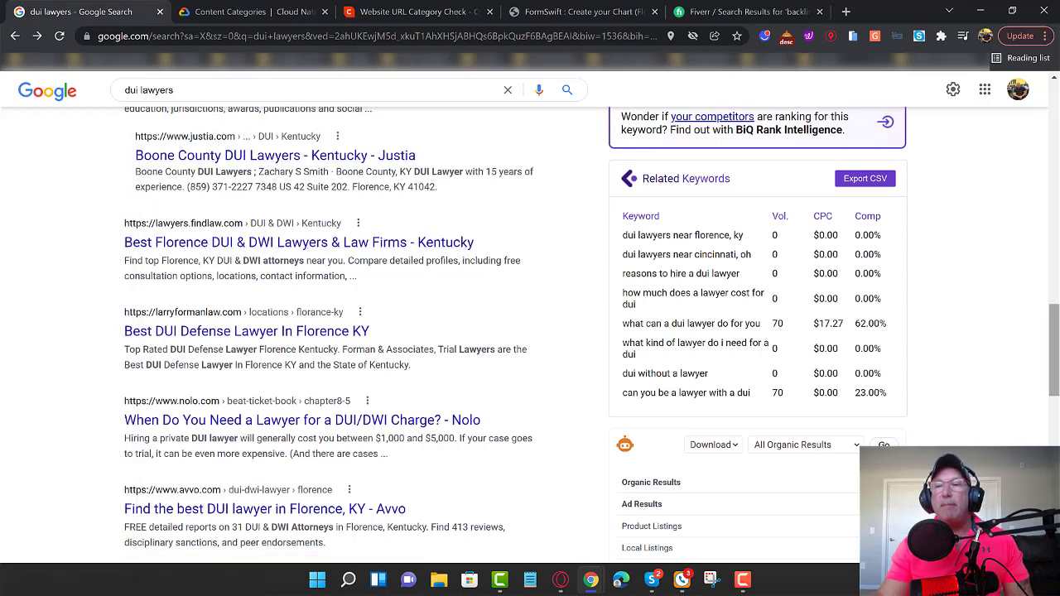
pyautogui.moveTo(1057, 323); pyautogui.dragTo(1054, 189)
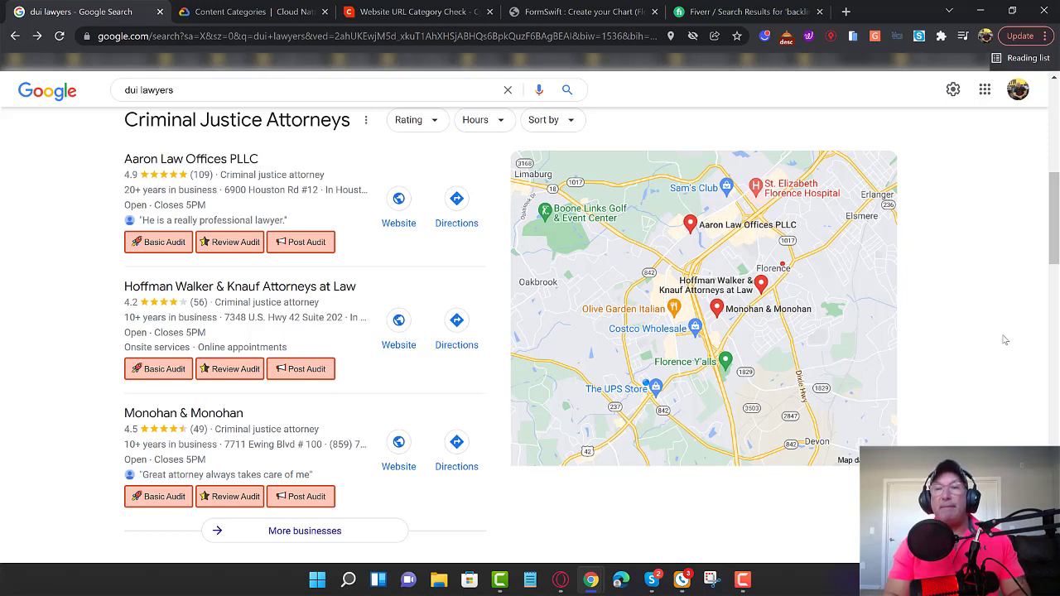
# - In the Cloud Natural Language content categories, highlight the Law & Government entries for Public Safety/Crime & Justice and Social Services
pyautogui.click(258, 12)
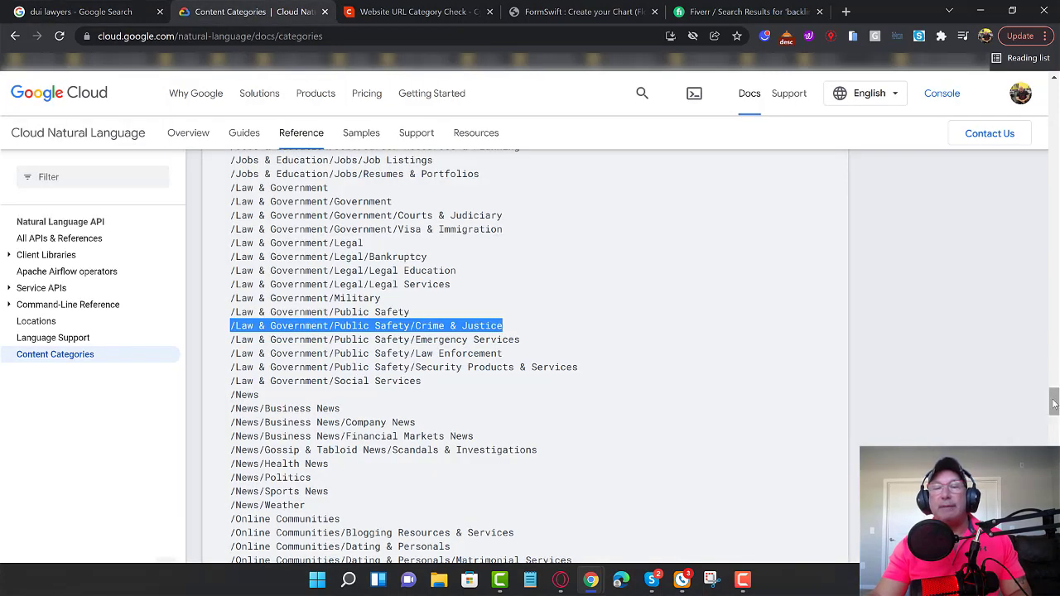
pyautogui.moveTo(1054, 403); pyautogui.dragTo(1054, 407)
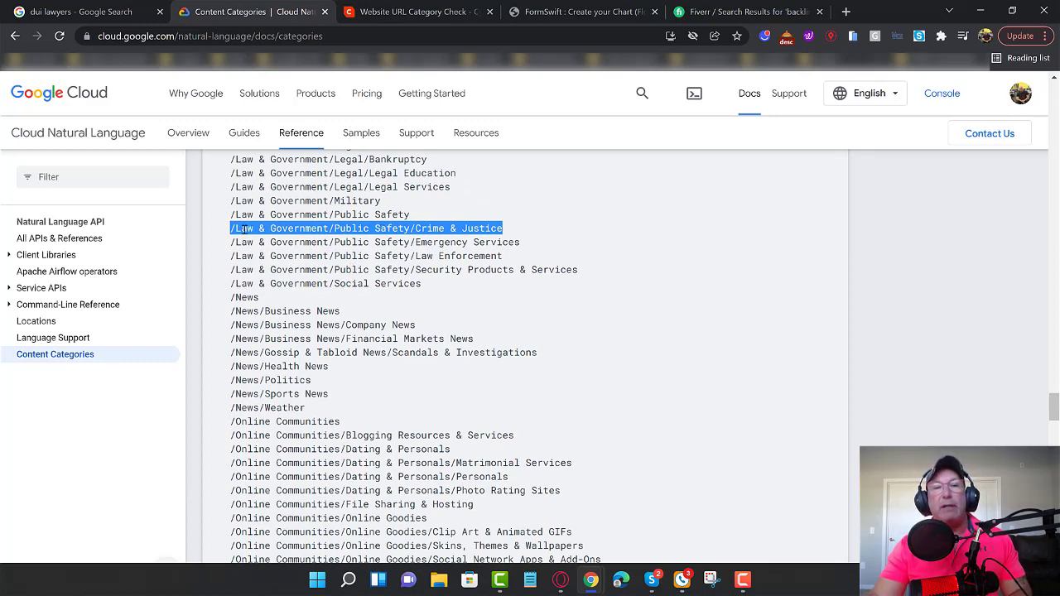
pyautogui.click(234, 230)
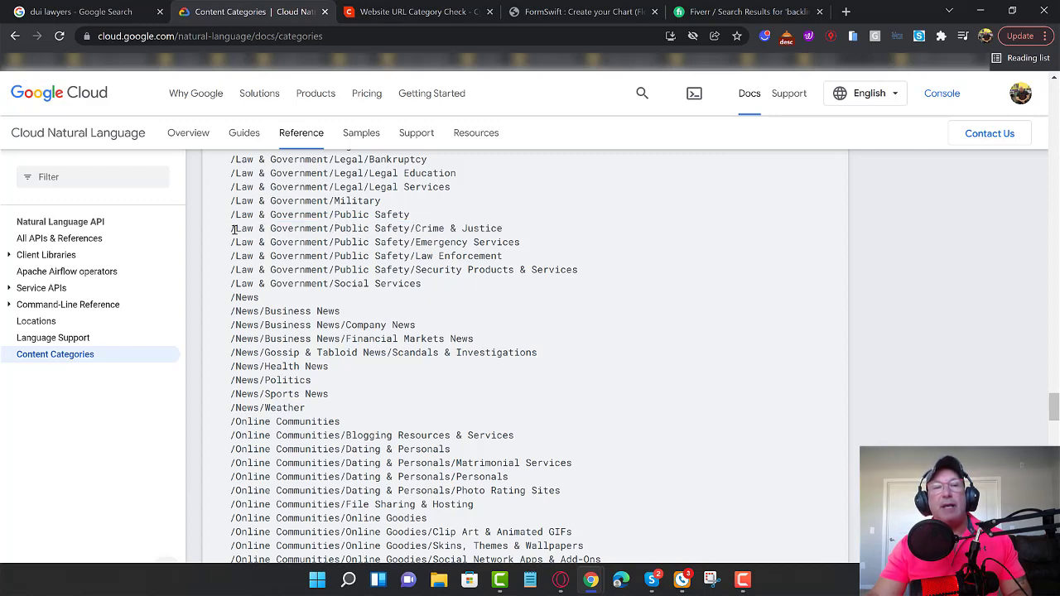
pyautogui.moveTo(237, 231); pyautogui.dragTo(513, 238)
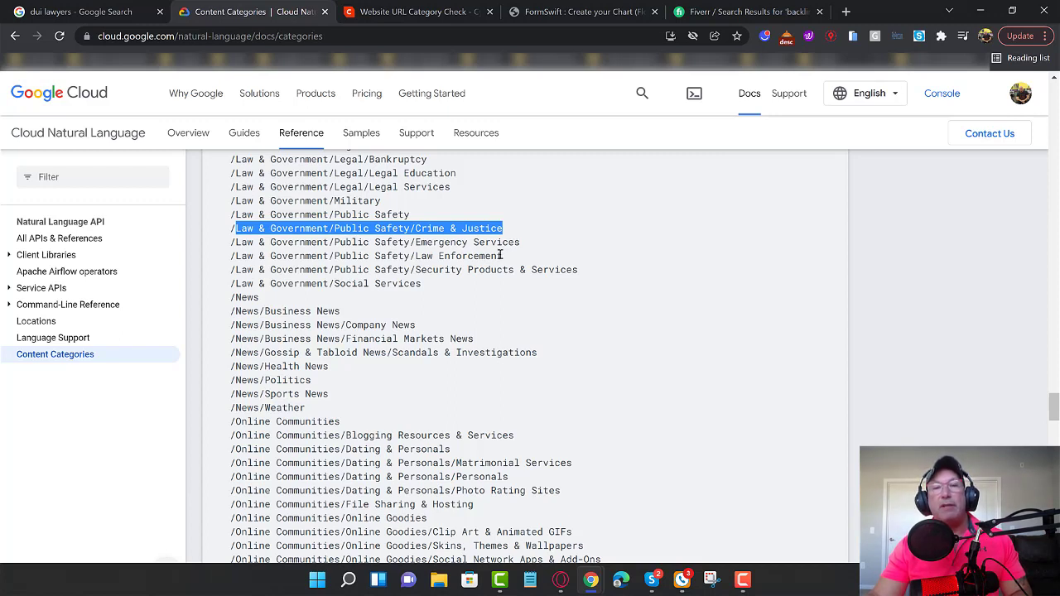
pyautogui.click(501, 256)
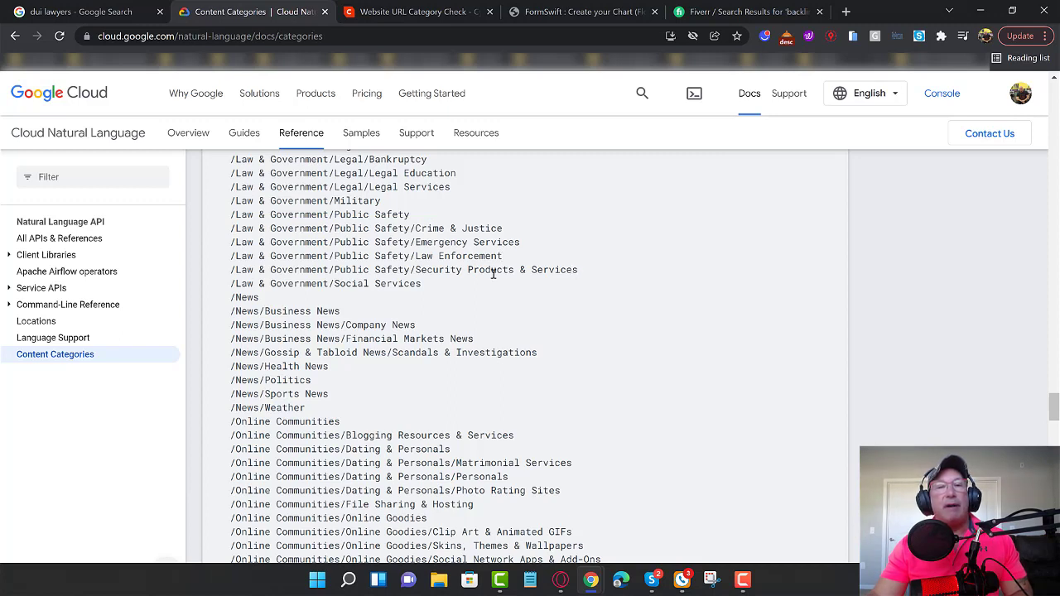
pyautogui.moveTo(420, 284); pyautogui.dragTo(220, 285)
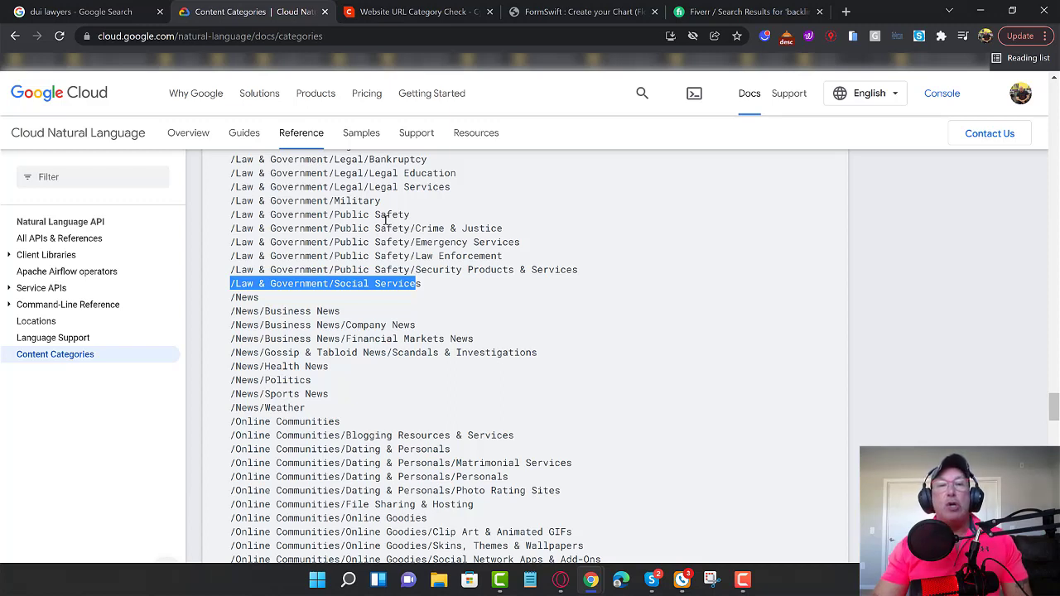
pyautogui.moveTo(427, 288); pyautogui.dragTo(403, 288)
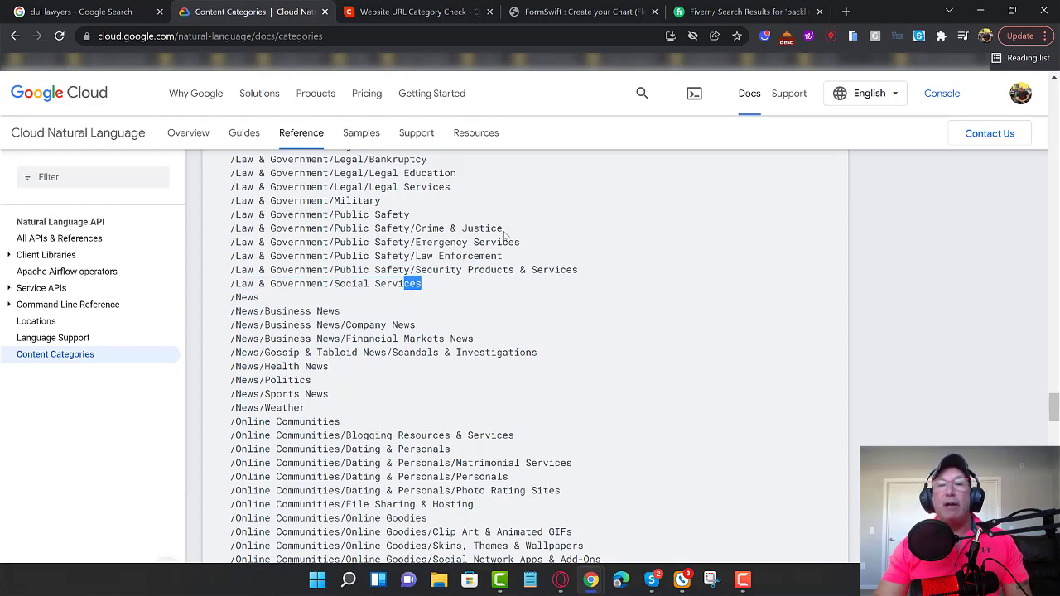
# - Check the listed law firms against the content categories, examining the entries around Law & Government for the best fit
pyautogui.click(113, 12)
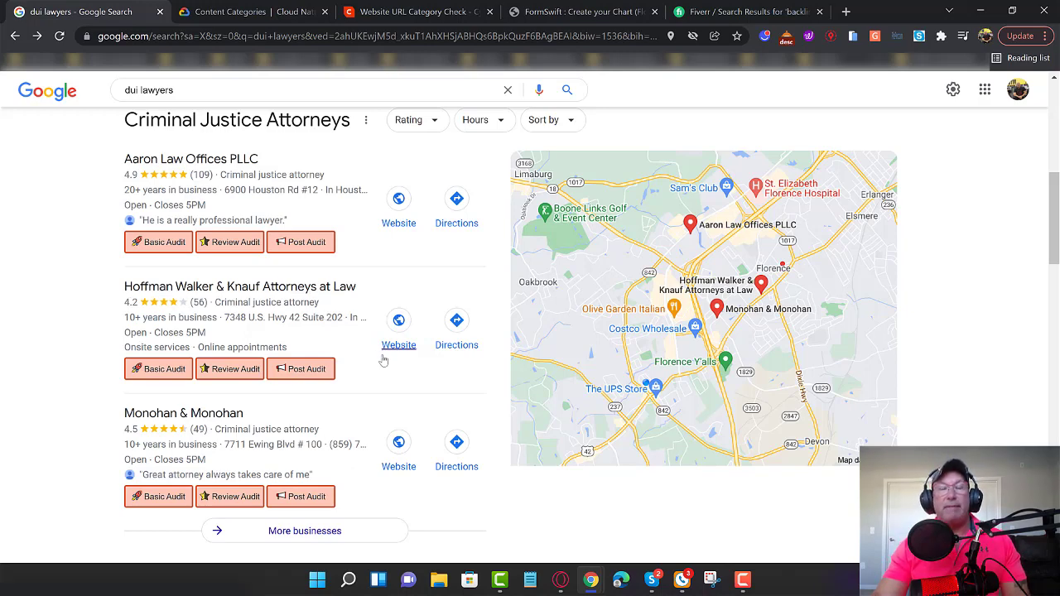
pyautogui.click(240, 18)
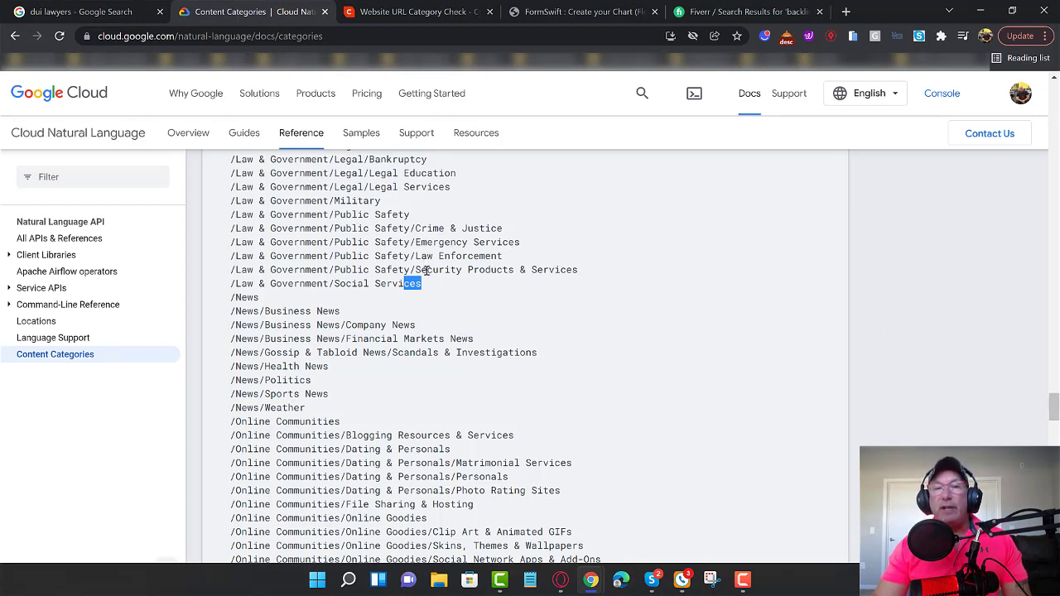
pyautogui.scroll(-3, 444, 306)
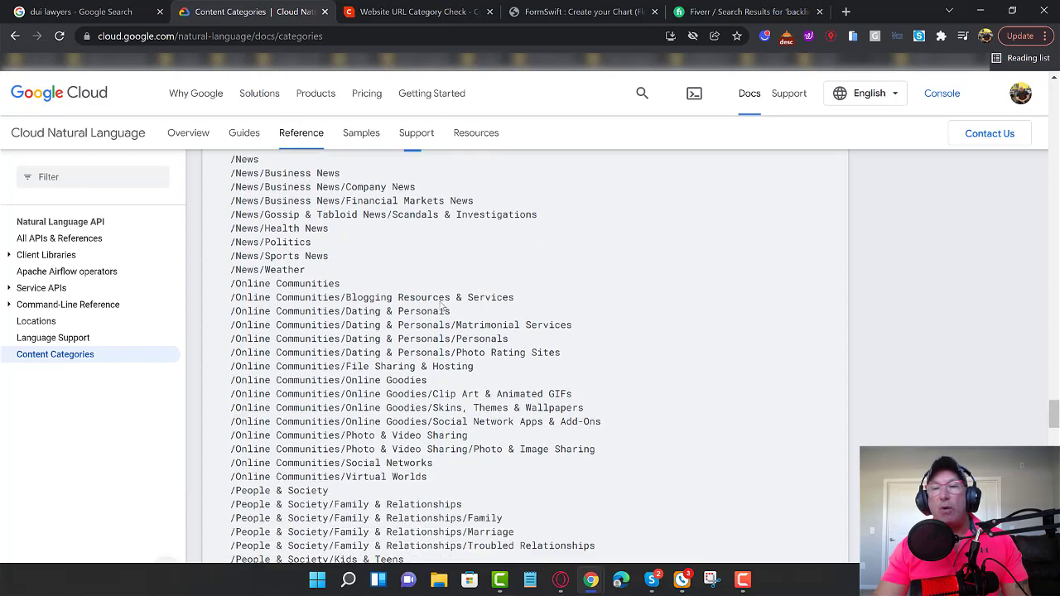
pyautogui.scroll(-10, 444, 308)
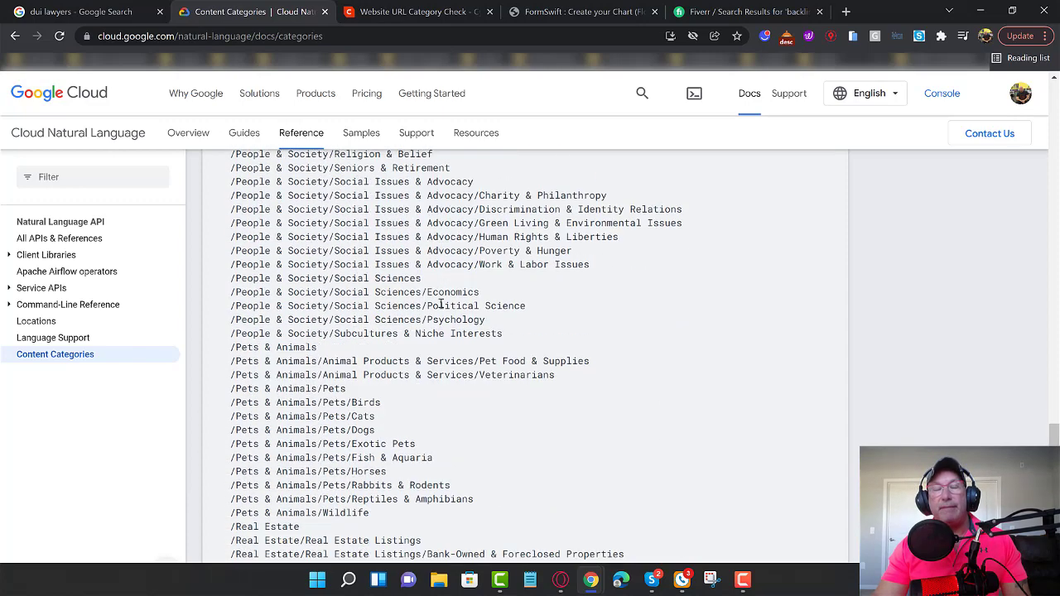
pyautogui.scroll(7, 440, 304)
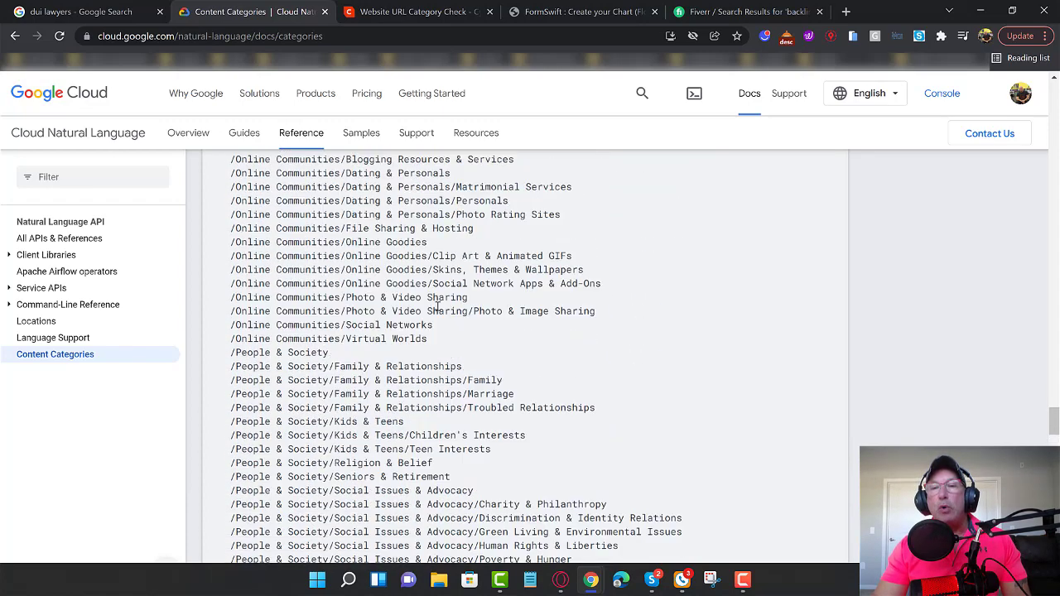
pyautogui.scroll(9, 436, 308)
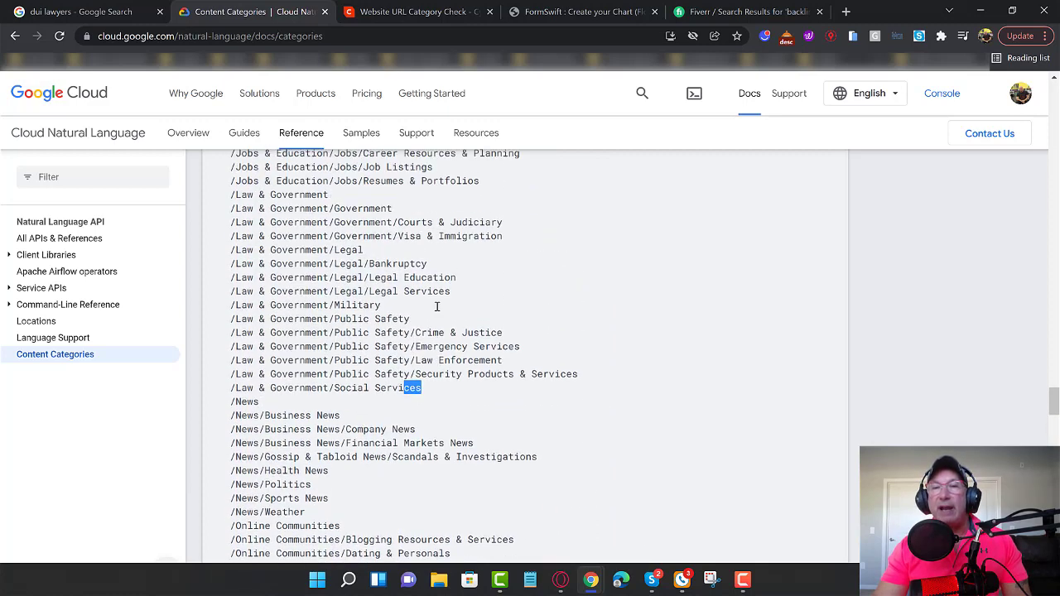
pyautogui.scroll(3, 436, 307)
pyautogui.scroll(2, 437, 307)
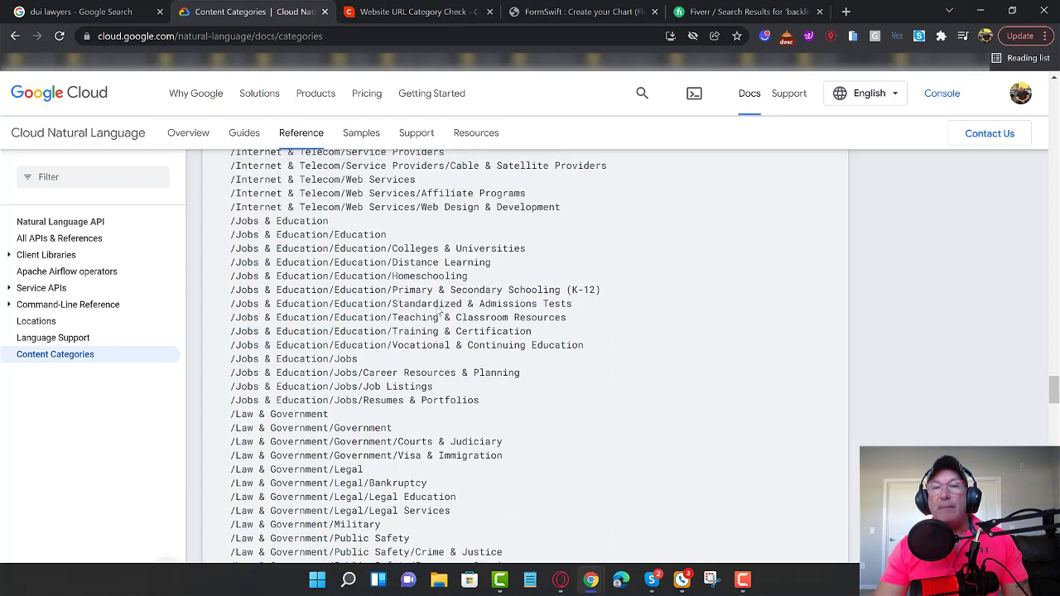
pyautogui.scroll(-3, 437, 307)
pyautogui.scroll(-5, 436, 307)
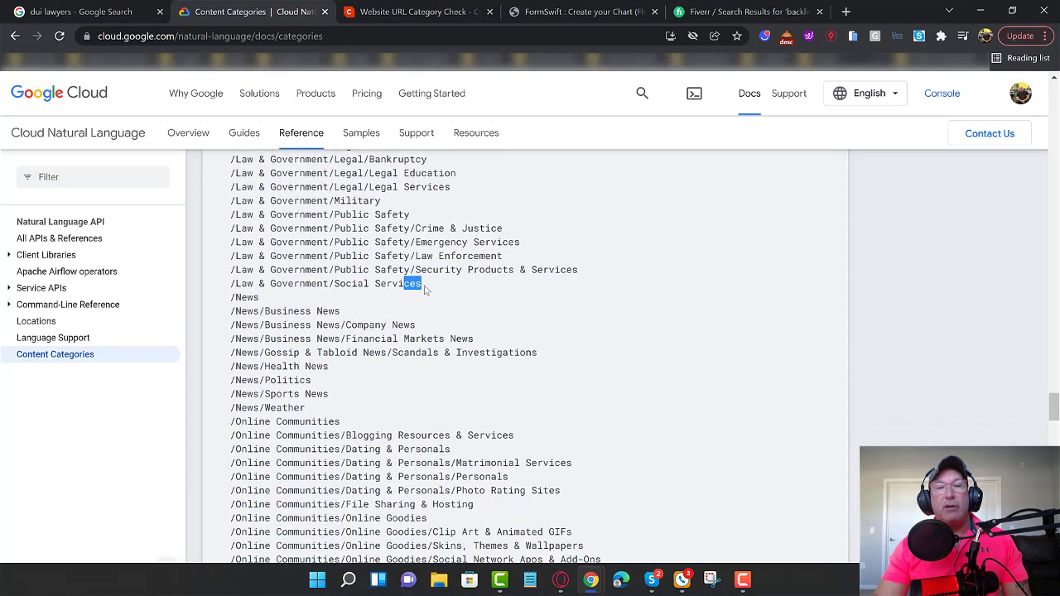
# - Highlight /Law & Government/Social Services and /Law & Government/Public Safety/Crime & Justice in turn to compare the two categories
pyautogui.moveTo(424, 285); pyautogui.dragTo(228, 283)
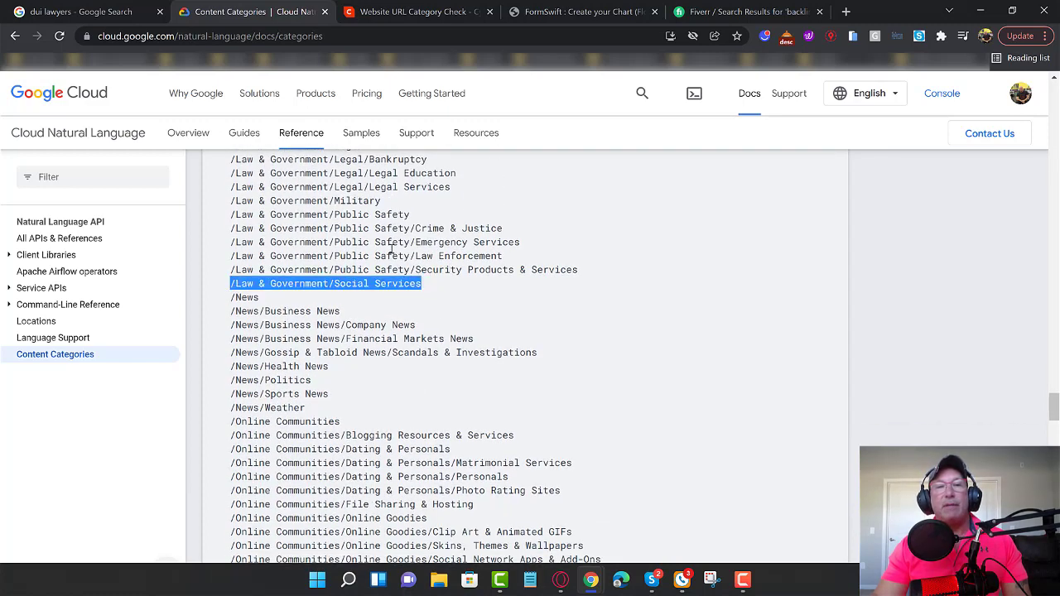
pyautogui.doubleClick(500, 228)
pyautogui.moveTo(503, 228); pyautogui.dragTo(230, 229)
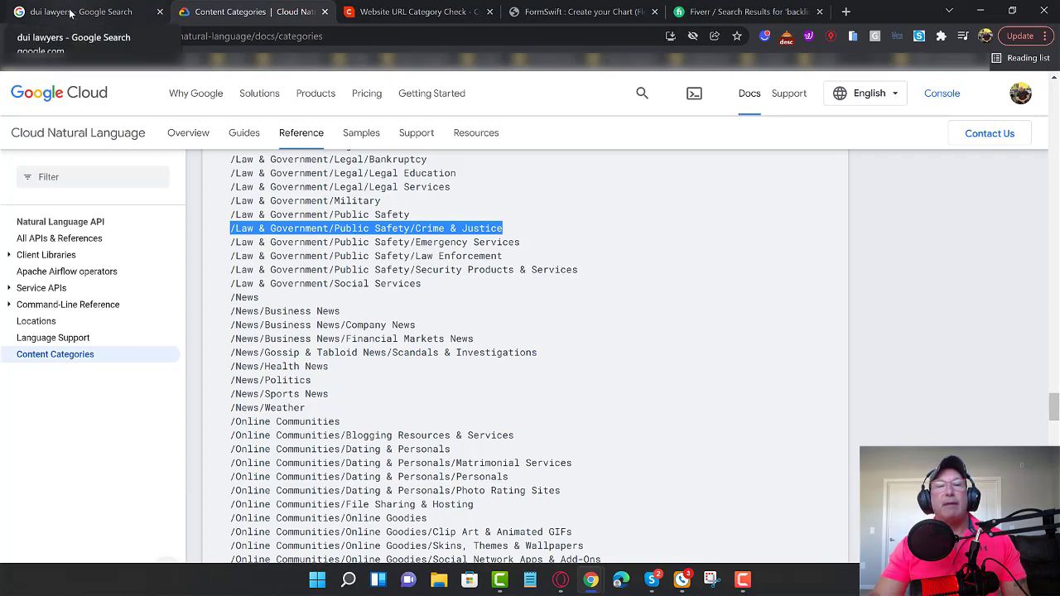
# - From a further results page of the full DUI lawyers business listing, open the Dominy Law Firm, LLC website
pyautogui.click(71, 13)
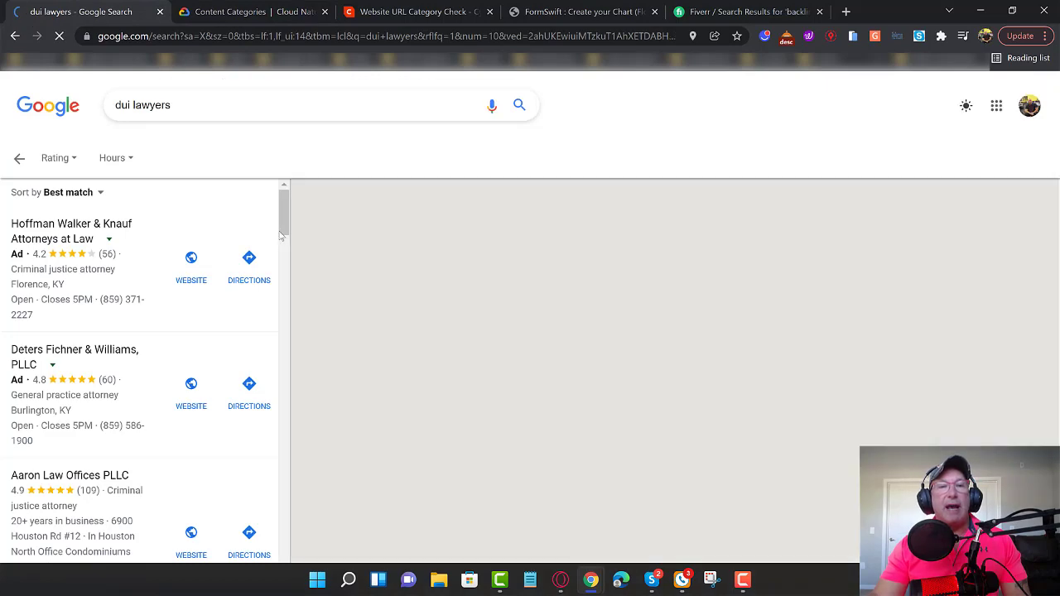
pyautogui.scroll(-15, 273, 405)
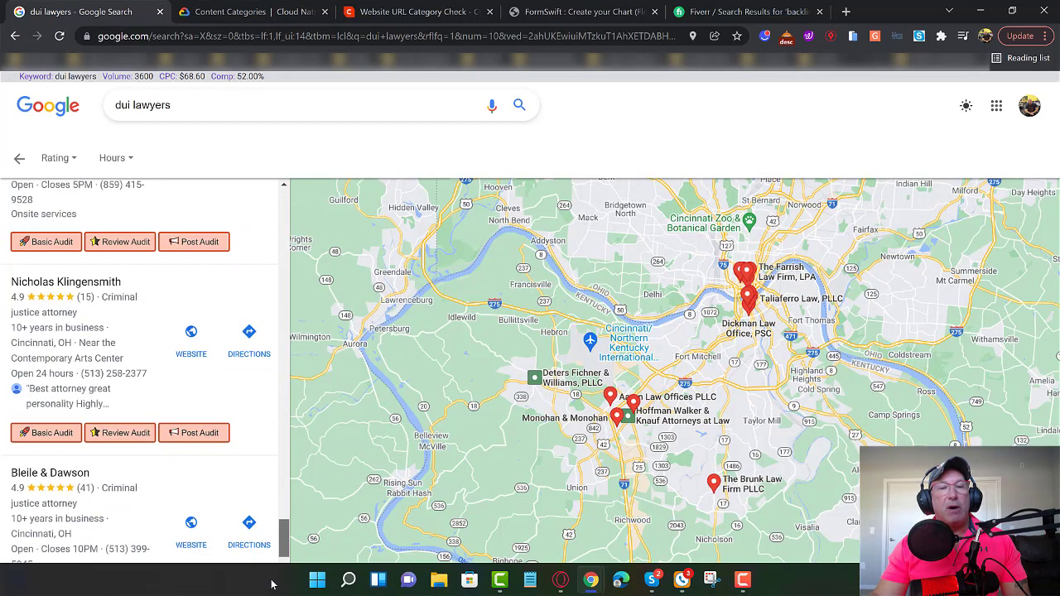
pyautogui.scroll(-3, 240, 535)
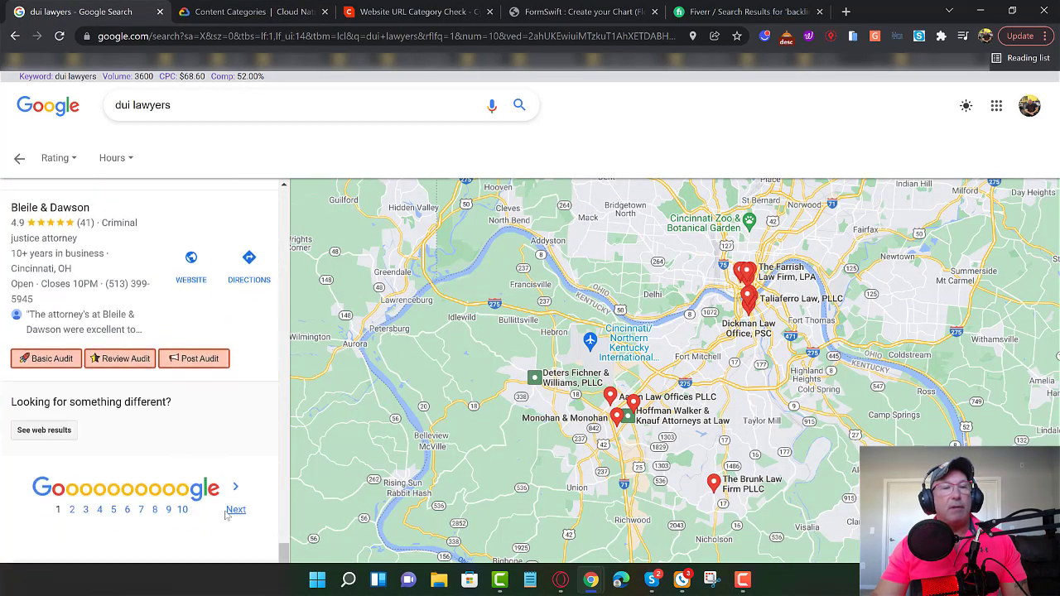
pyautogui.click(168, 467)
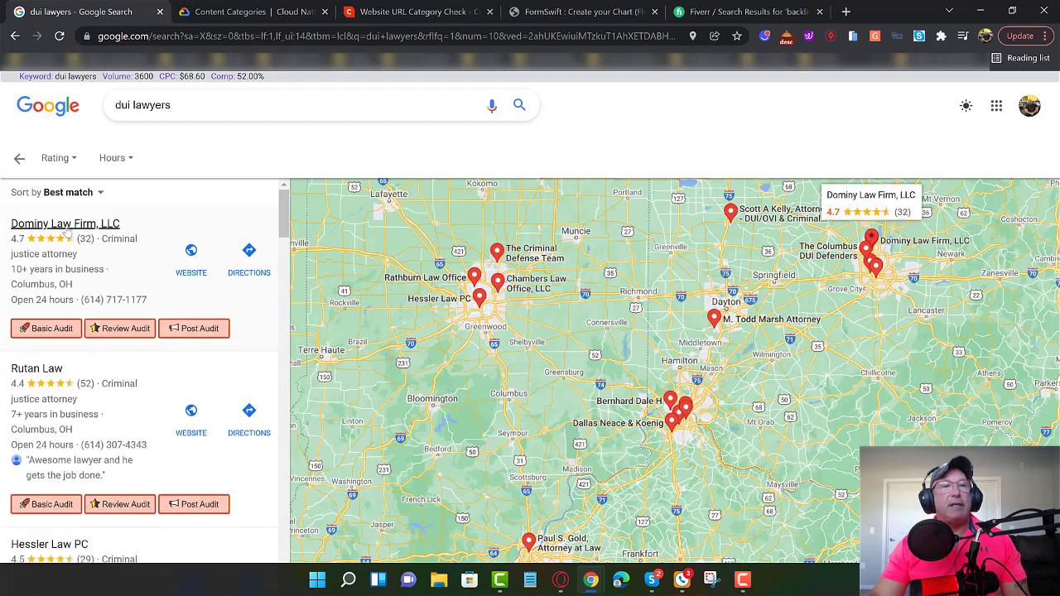
pyautogui.click(190, 274)
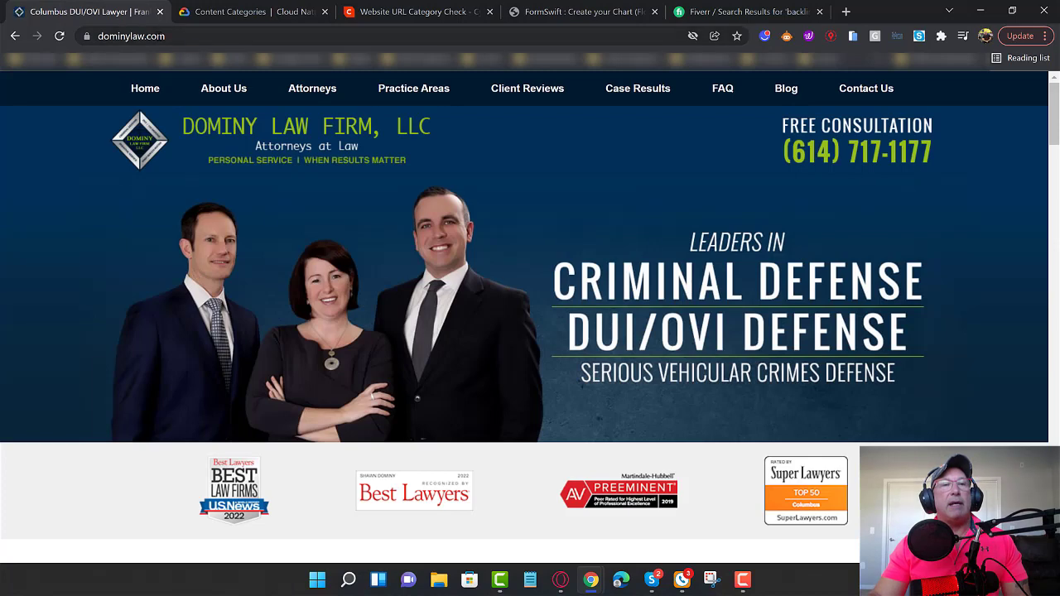
# - Copy the Dominy Law Firm site's address and enter it in a new check on Cyren's URL Category Check page
pyautogui.click(157, 36)
pyautogui.rightClick(159, 39)
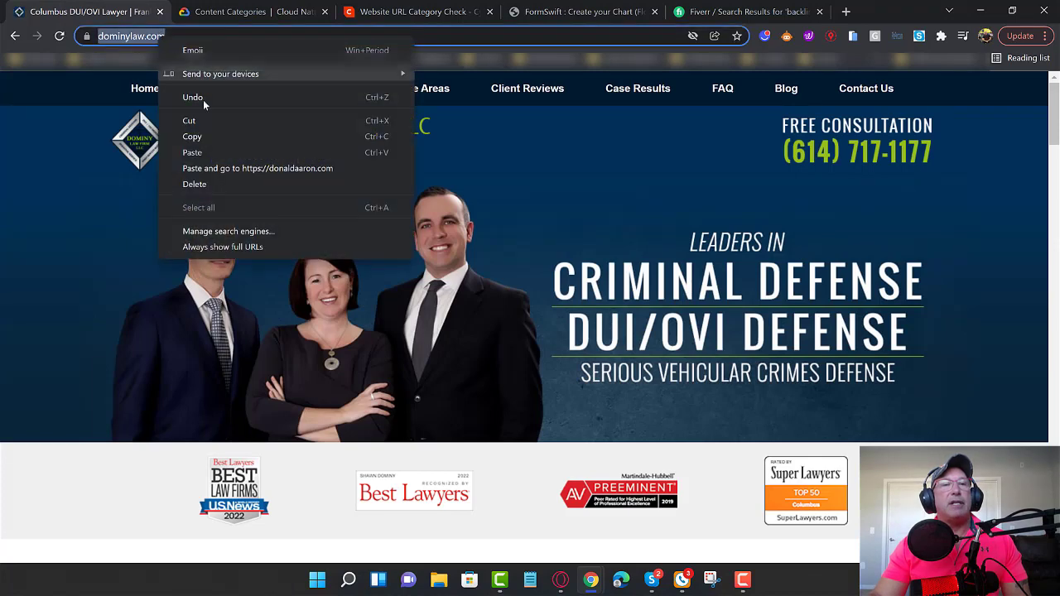
pyautogui.click(209, 141)
pyautogui.click(447, 17)
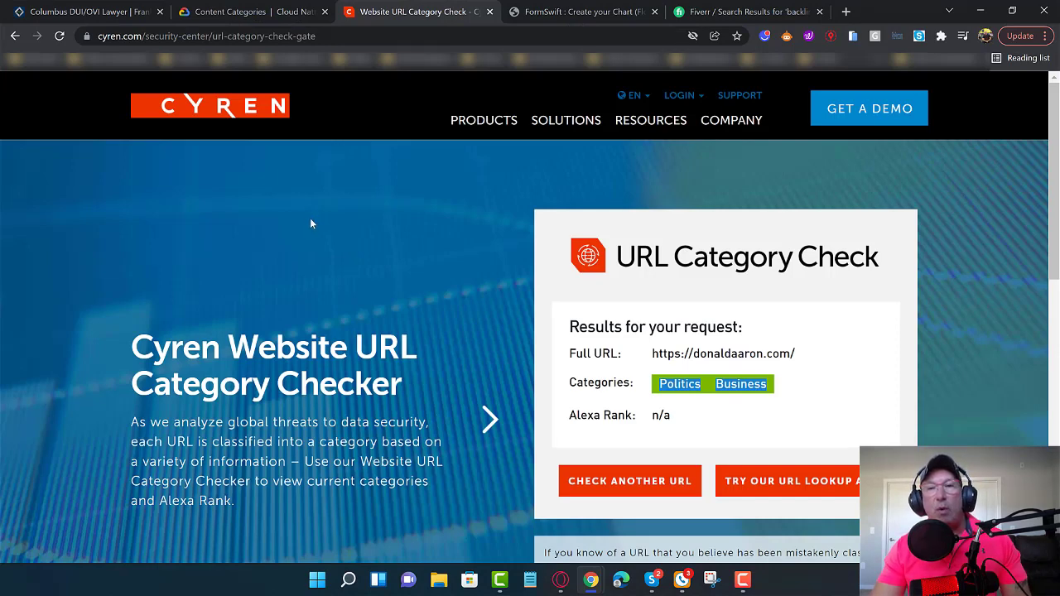
pyautogui.click(615, 483)
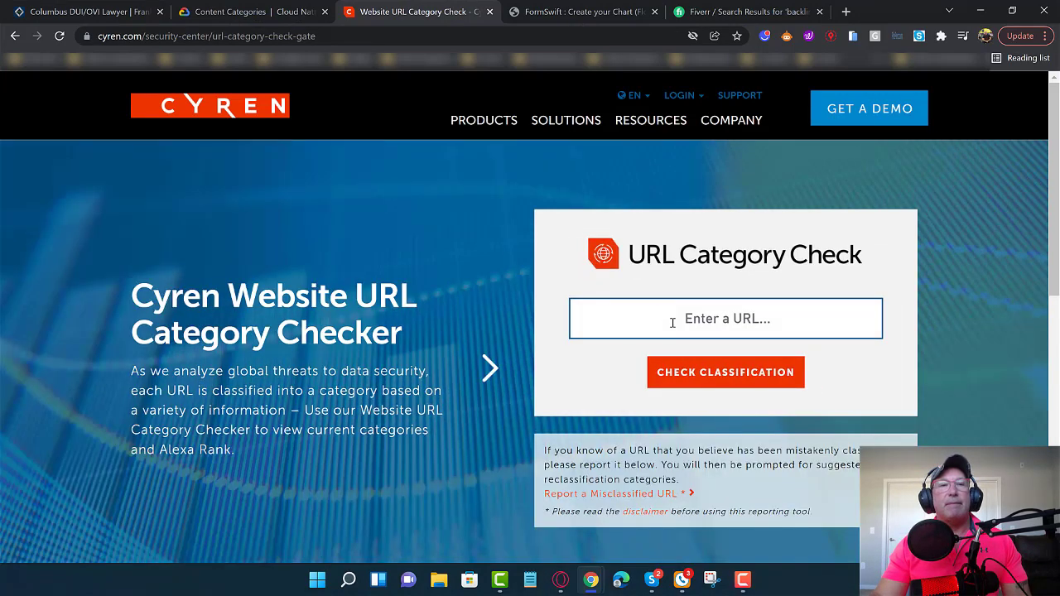
pyautogui.rightClick(672, 322)
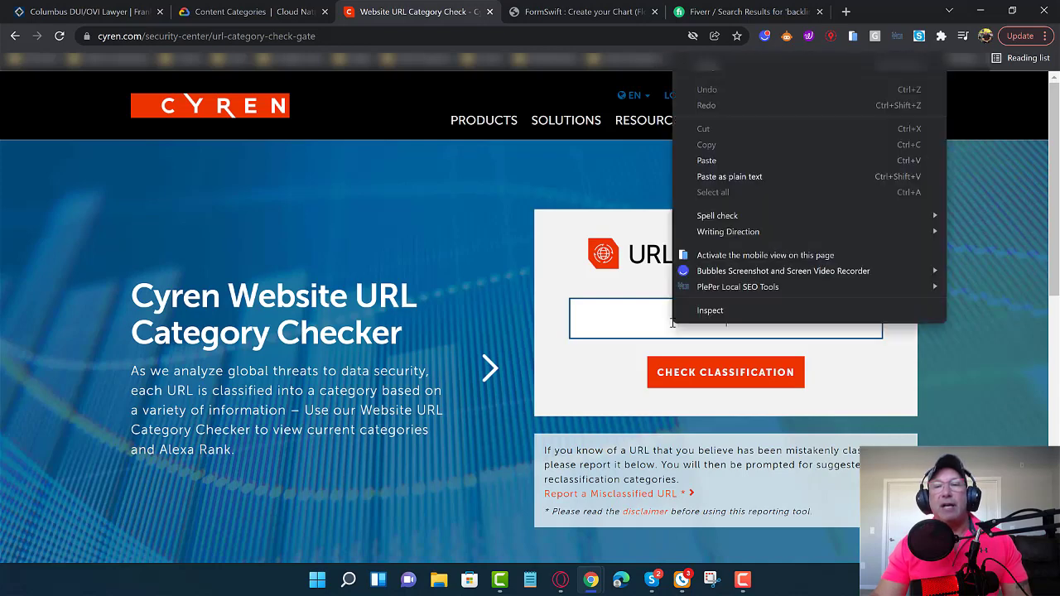
pyautogui.click(706, 162)
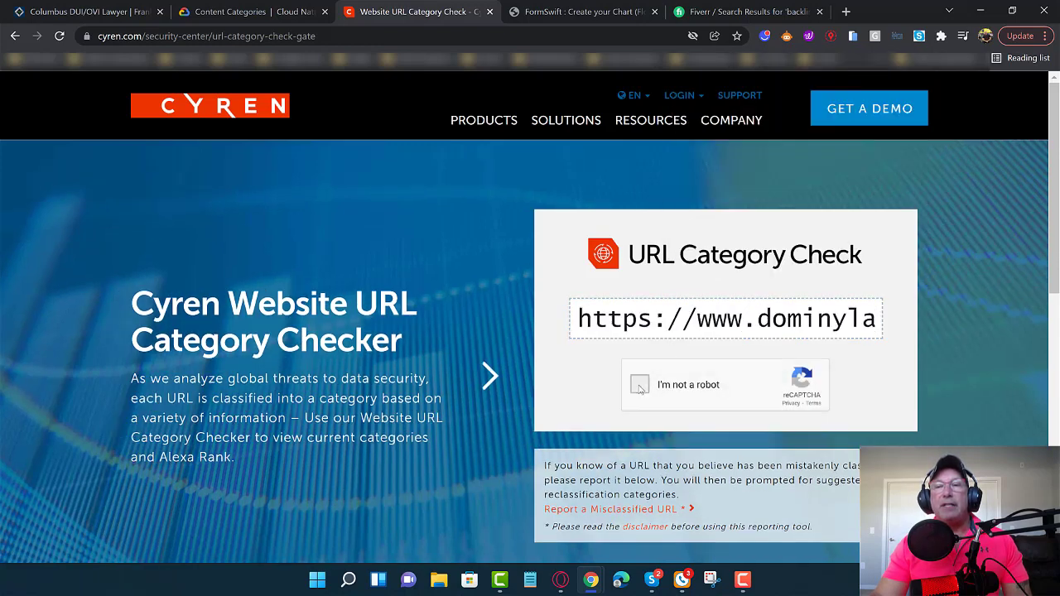
# - Complete the reCAPTCHA for the URL check by selecting all images with boats and verifying
pyautogui.click(644, 390)
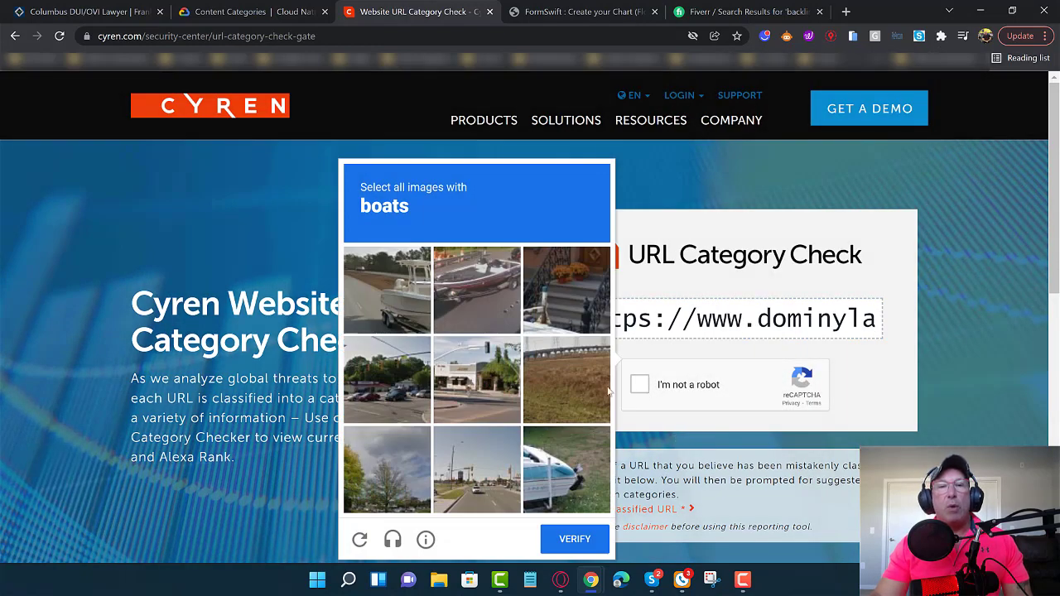
pyautogui.click(400, 308)
pyautogui.click(454, 304)
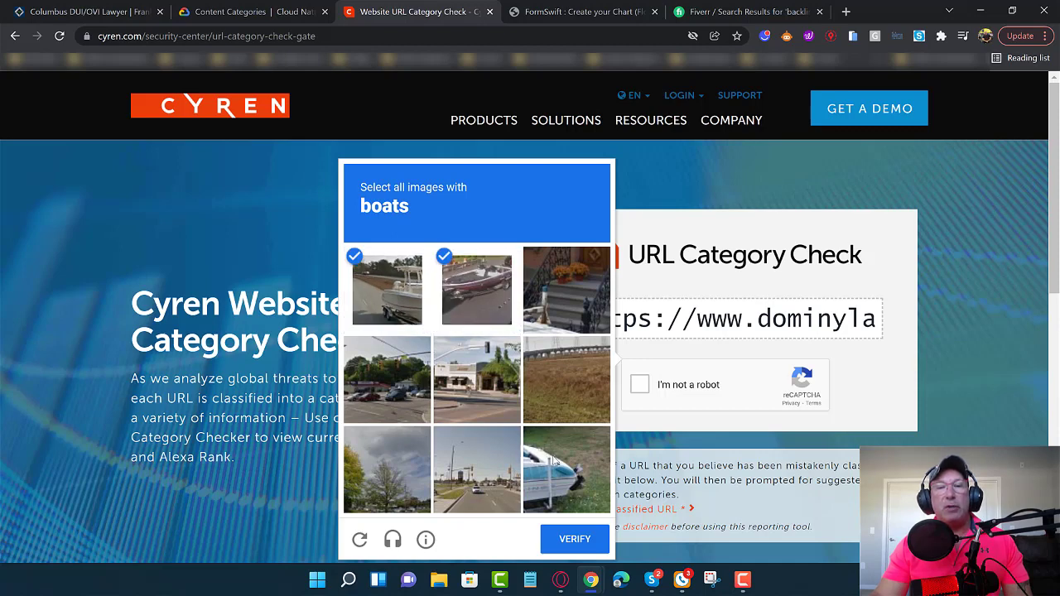
pyautogui.click(557, 464)
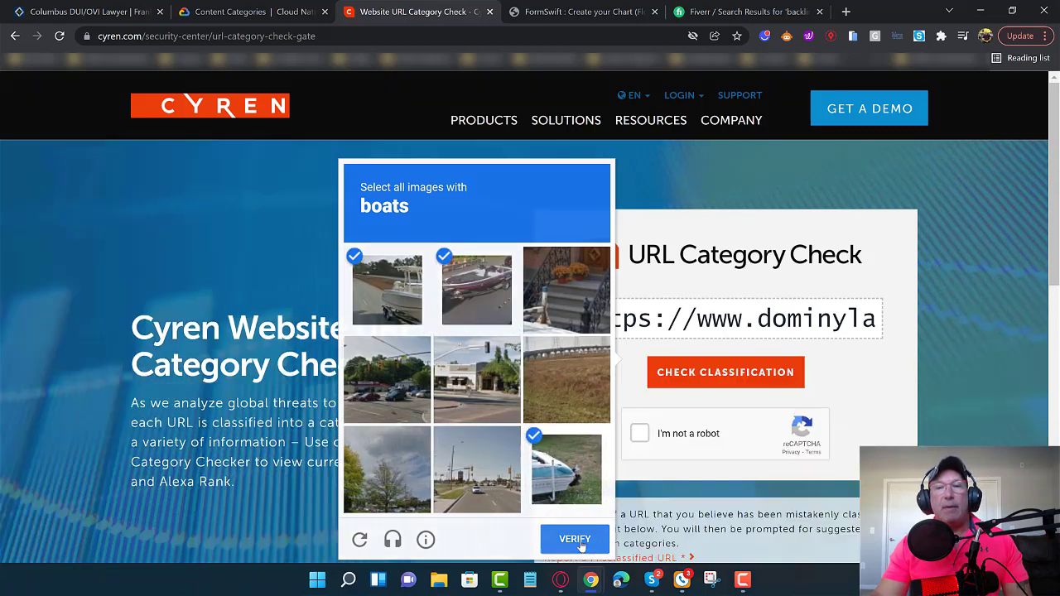
pyautogui.click(575, 539)
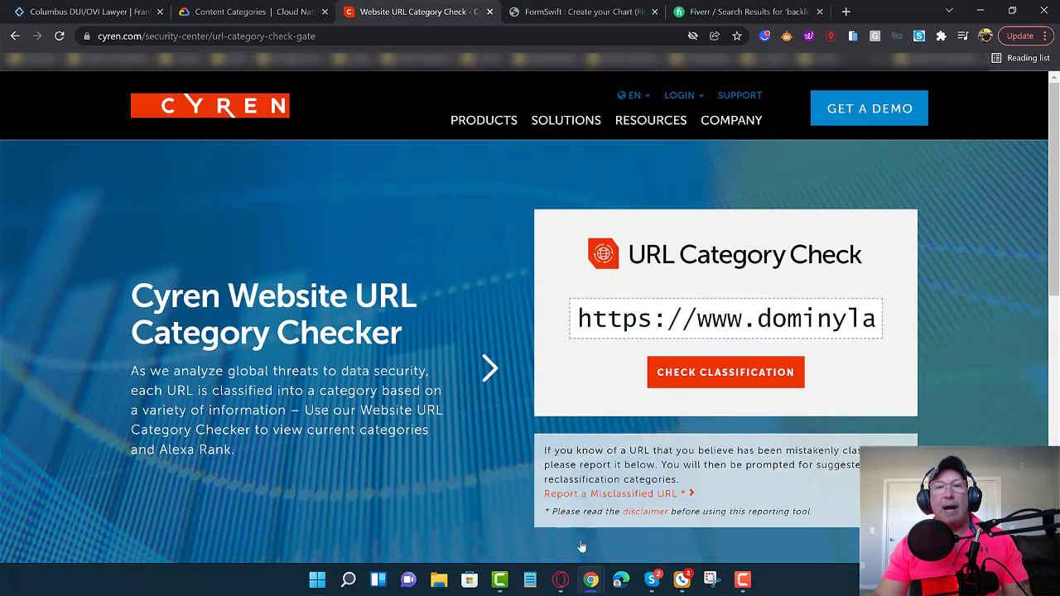
# - Run Cyren's classification check on the Dominy Law Firm address and compare the returned categories with Google's content category list
pyautogui.click(712, 374)
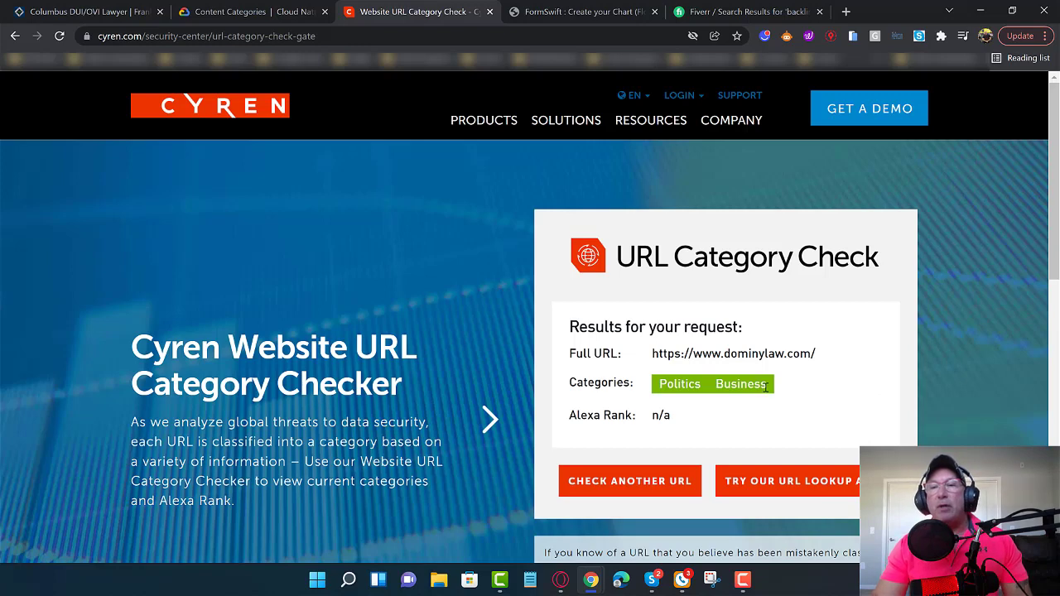
pyautogui.moveTo(765, 386); pyautogui.dragTo(660, 386)
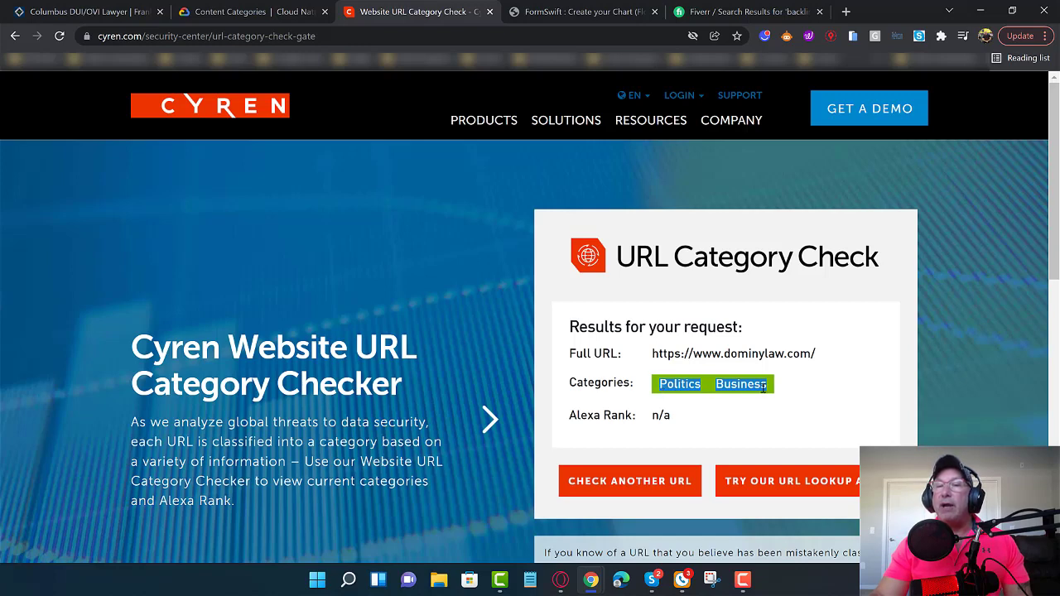
pyautogui.click(770, 392)
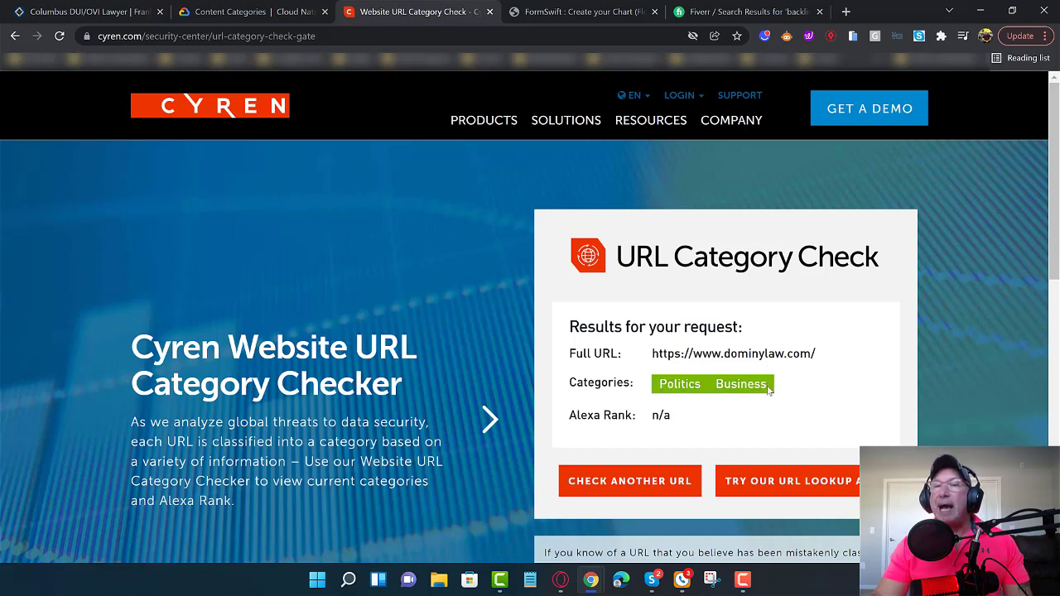
pyautogui.click(217, 12)
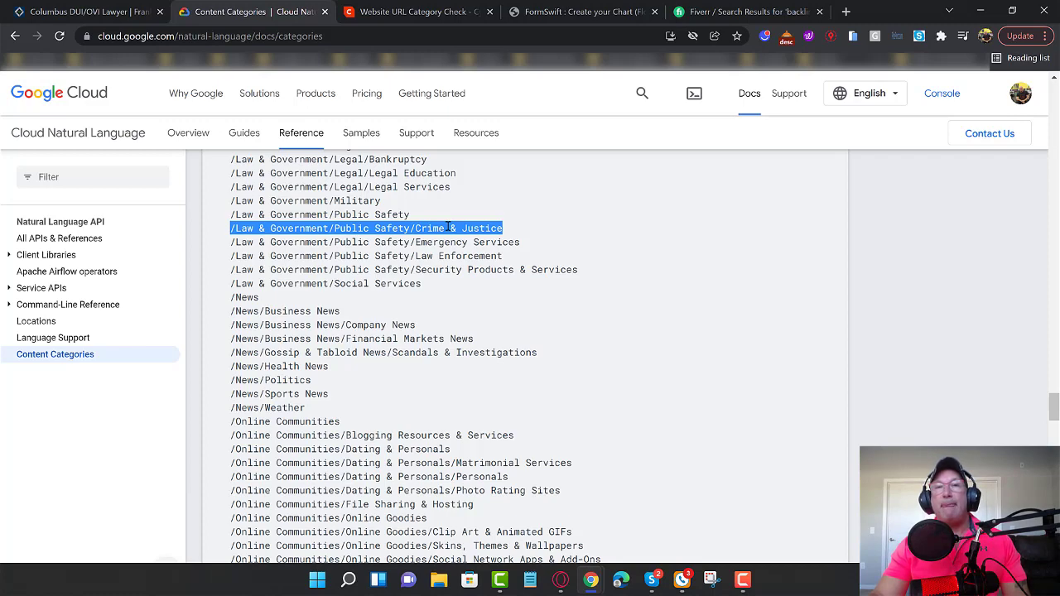
pyautogui.click(401, 15)
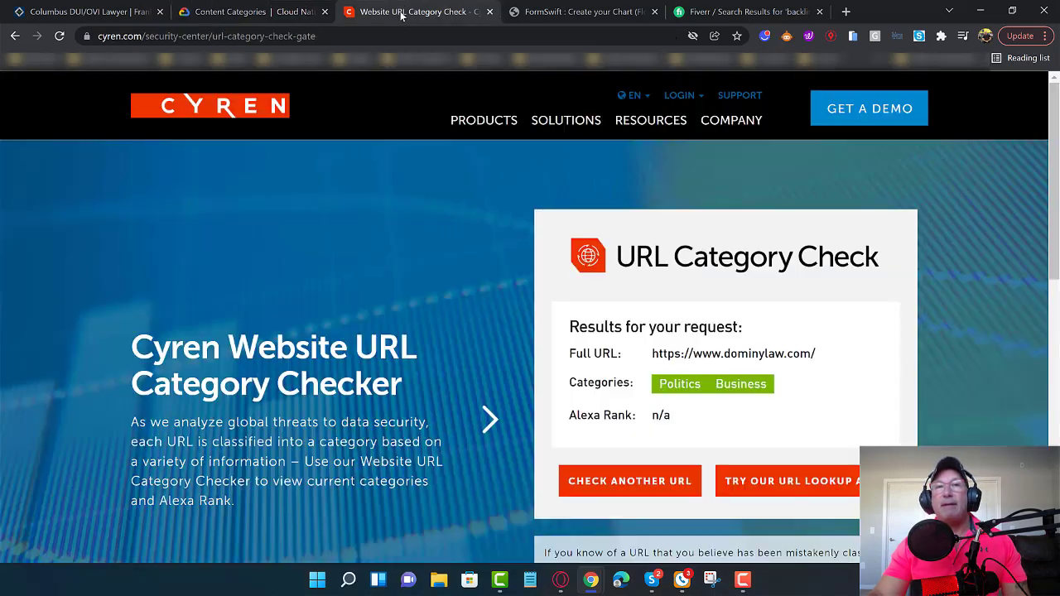
# - Switch to the Fiverr search results for backlinks and look over the gigs on offer, including the sellers with repeat buyers
pyautogui.click(734, 13)
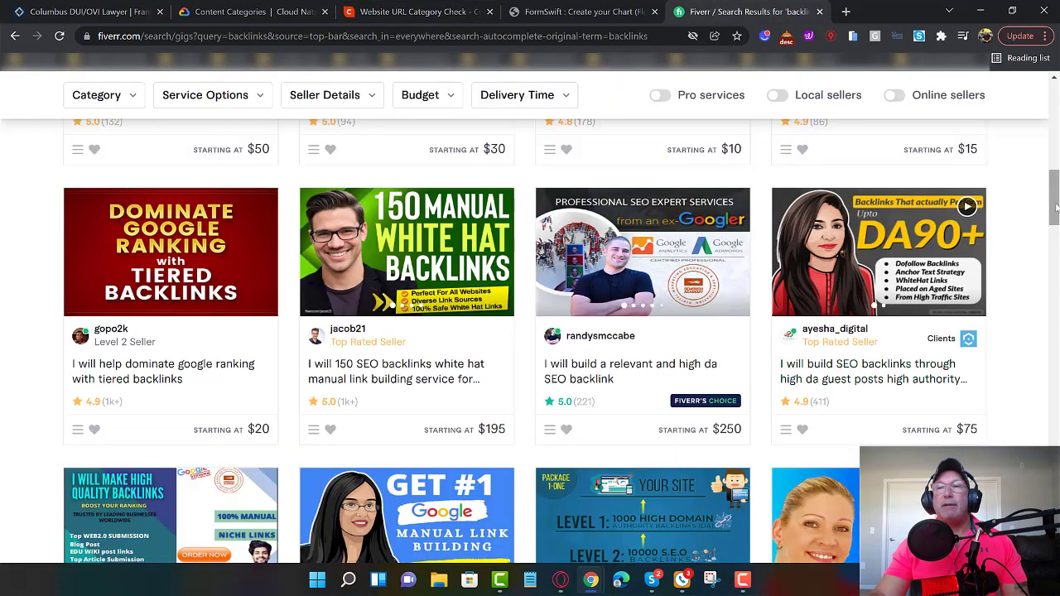
pyautogui.moveTo(1056, 207); pyautogui.dragTo(1055, 166)
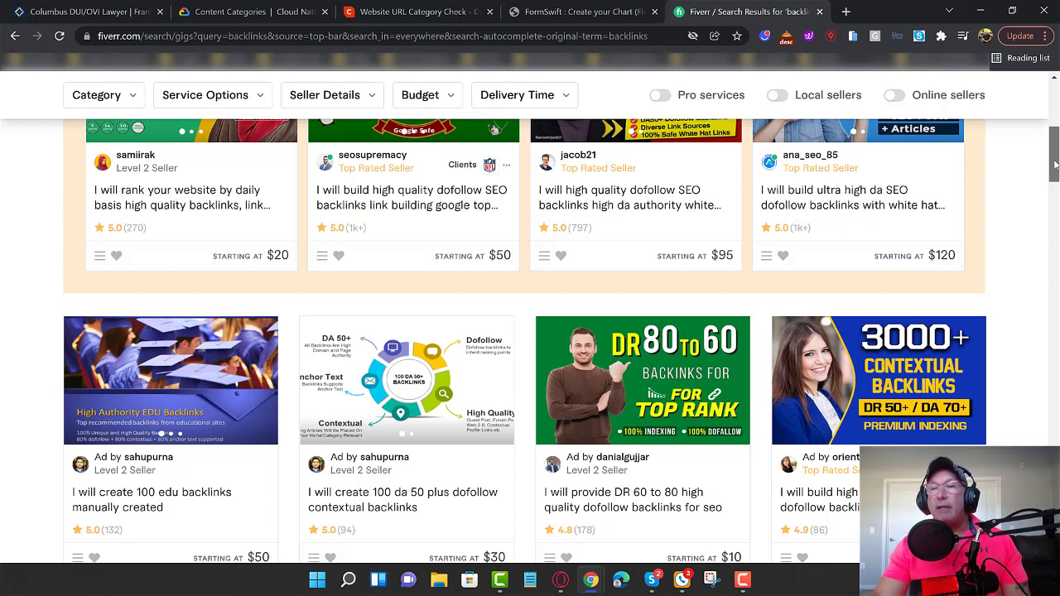
pyautogui.moveTo(1055, 165); pyautogui.dragTo(1054, 144)
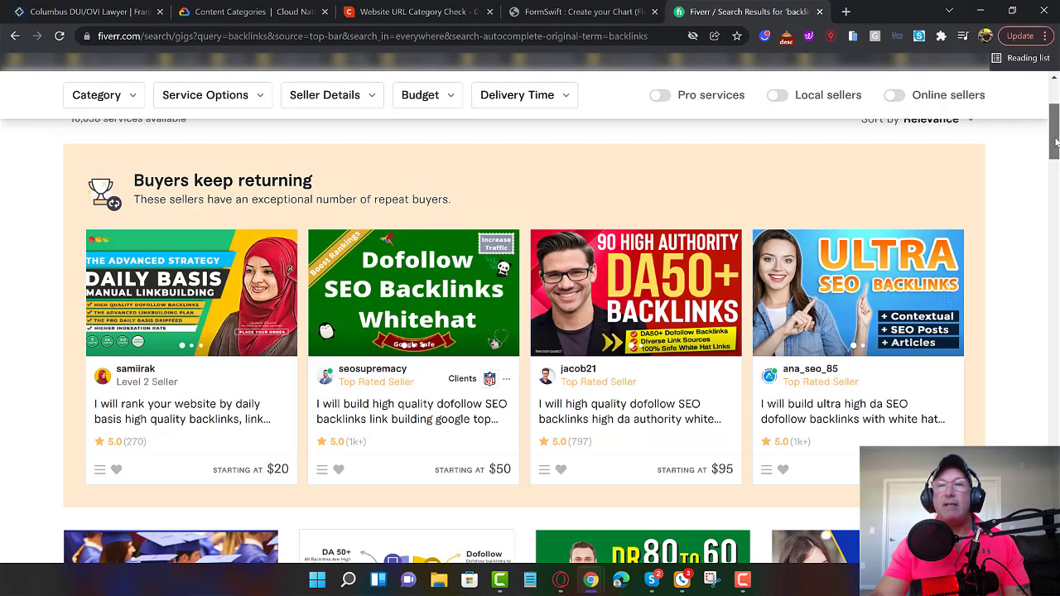
pyautogui.moveTo(1054, 143); pyautogui.dragTo(1055, 149)
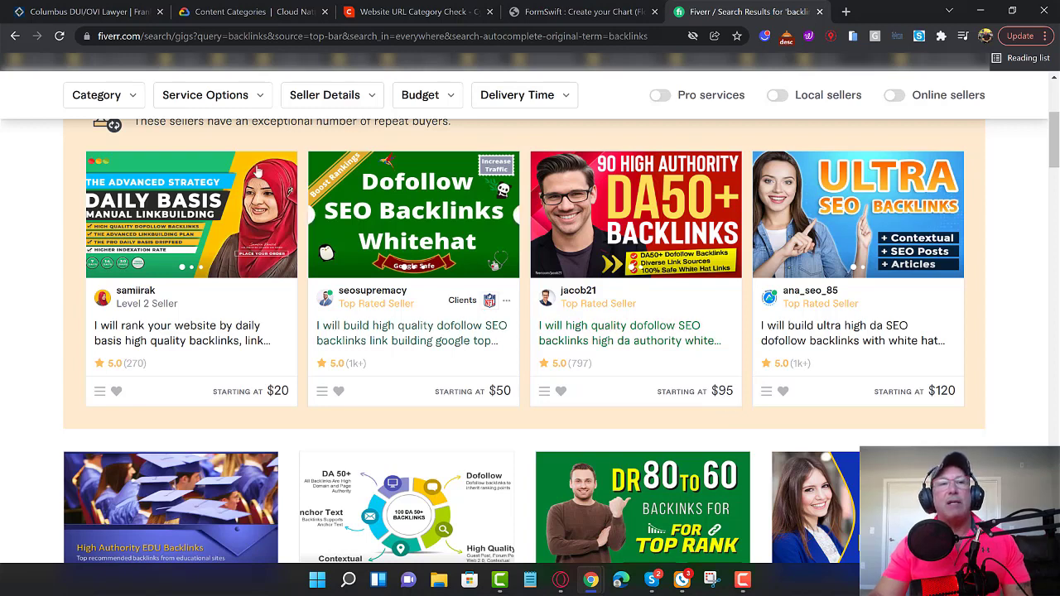
# - Return to Google's content category list and highlight the /Online Communities/Virtual Worlds entry
pyautogui.click(235, 12)
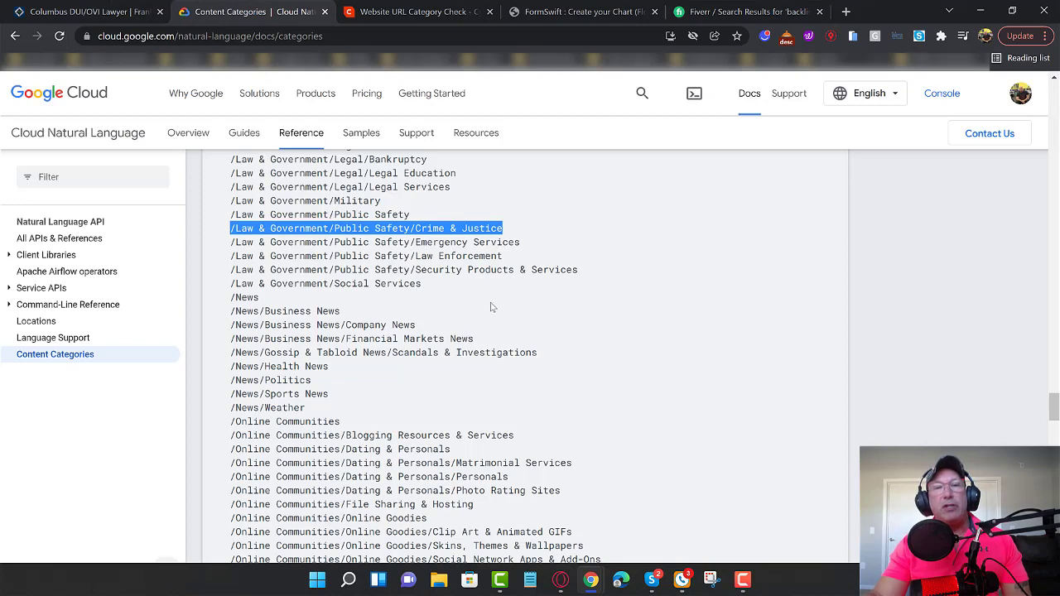
pyautogui.scroll(1, 492, 304)
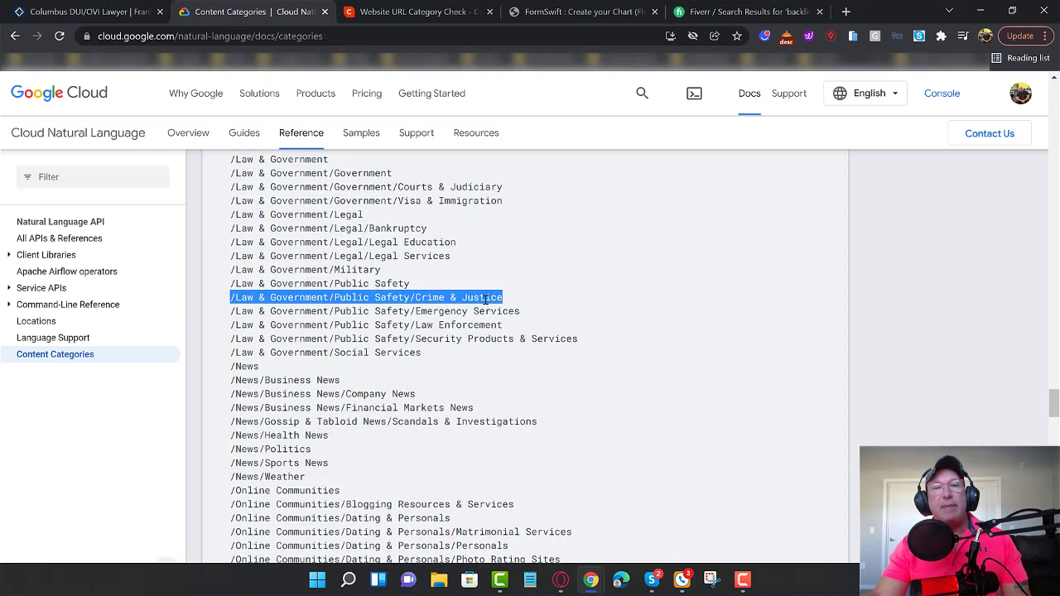
pyautogui.scroll(-3, 530, 414)
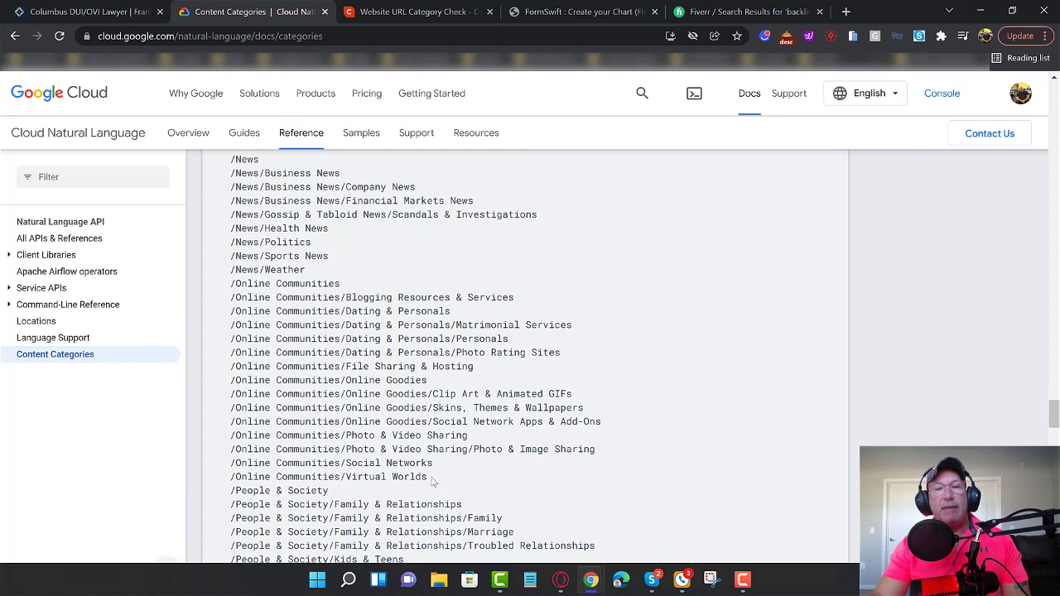
pyautogui.moveTo(422, 480); pyautogui.dragTo(239, 482)
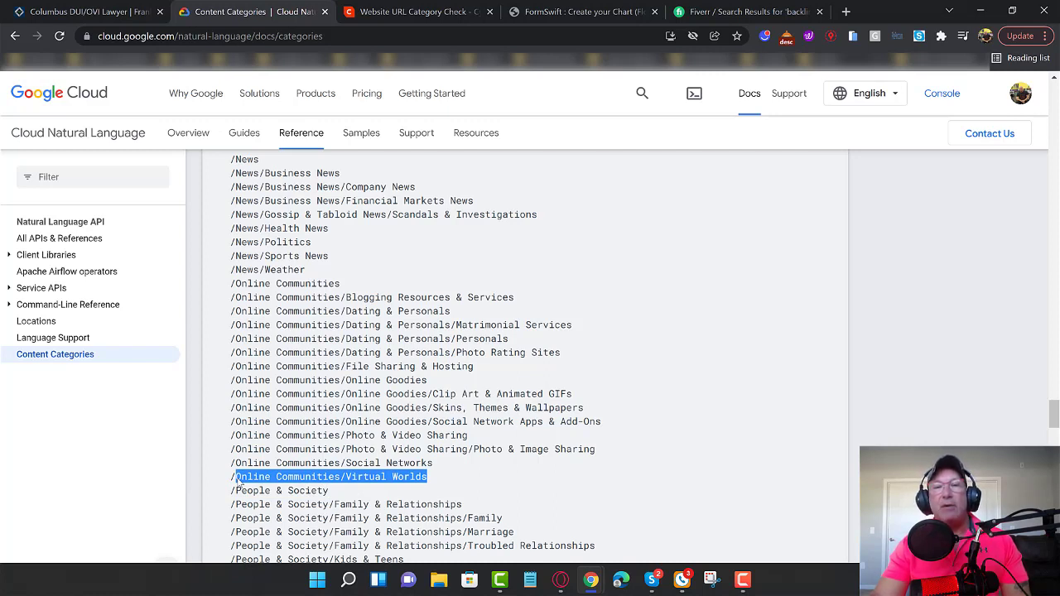
pyautogui.moveTo(238, 482); pyautogui.dragTo(247, 479)
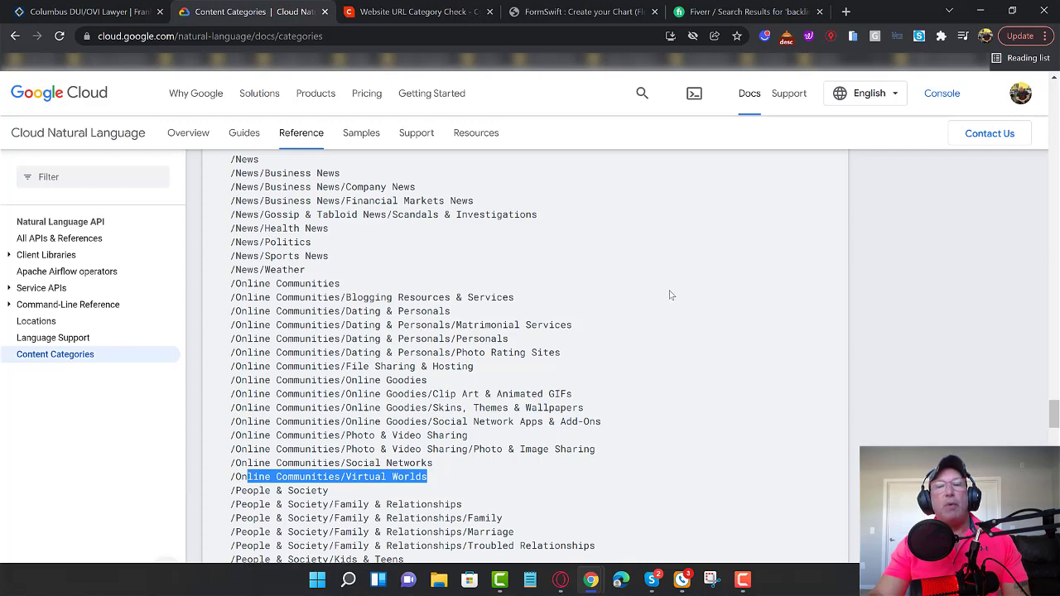
# - Select the /Law & Government/Public Safety/Crime & Justice line in Google's category list and copy it
pyautogui.scroll(2, 670, 295)
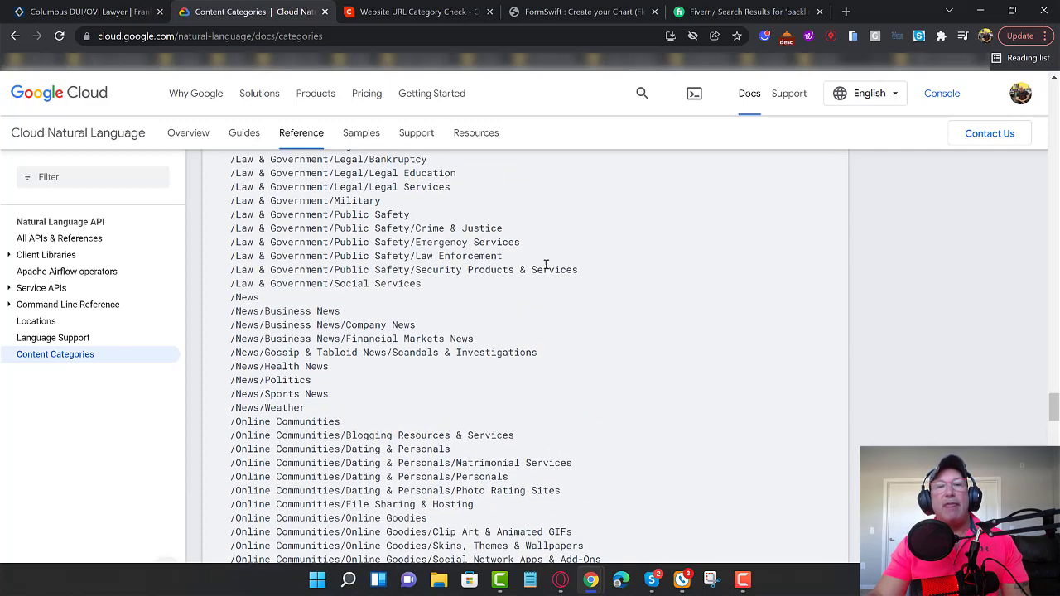
pyautogui.moveTo(502, 229); pyautogui.dragTo(220, 227)
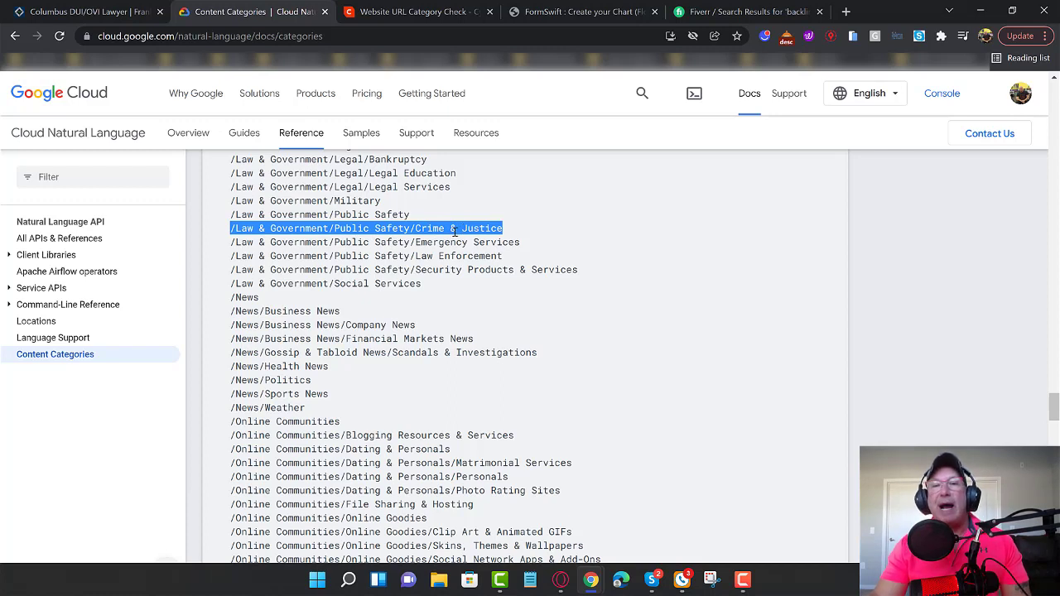
pyautogui.rightClick(453, 230)
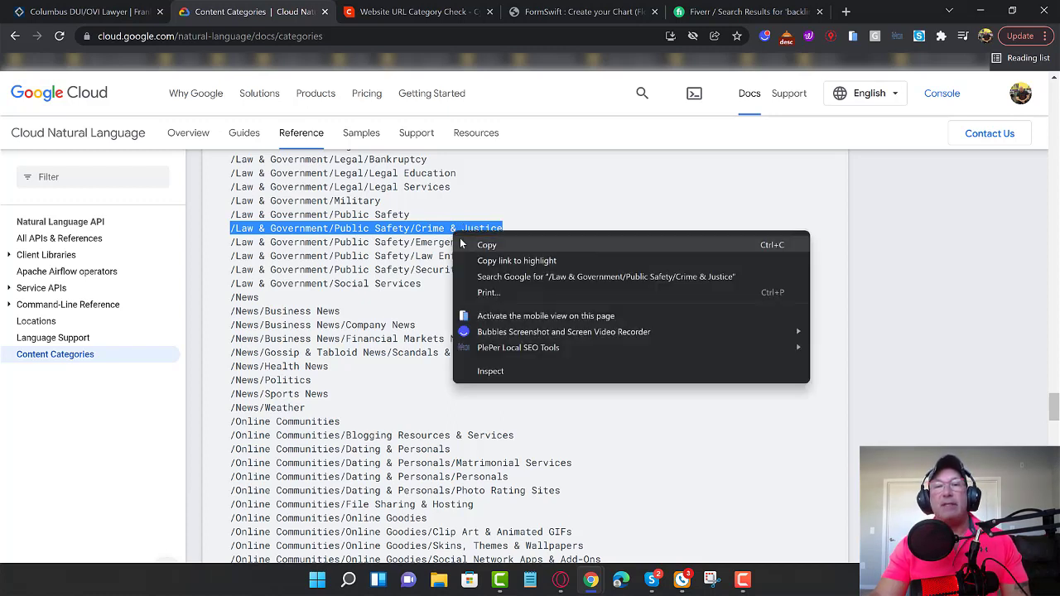
pyautogui.click(462, 243)
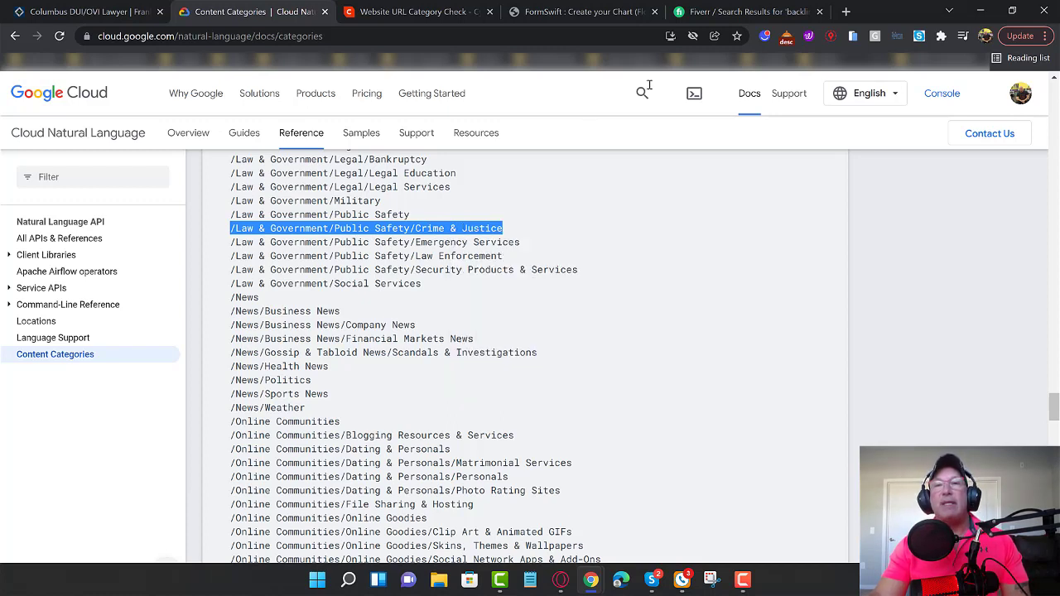
# - Compare the Fiverr backlink gigs with Cyren's classification of the law firm site and Google's highlighted Crime & Justice category
pyautogui.click(712, 13)
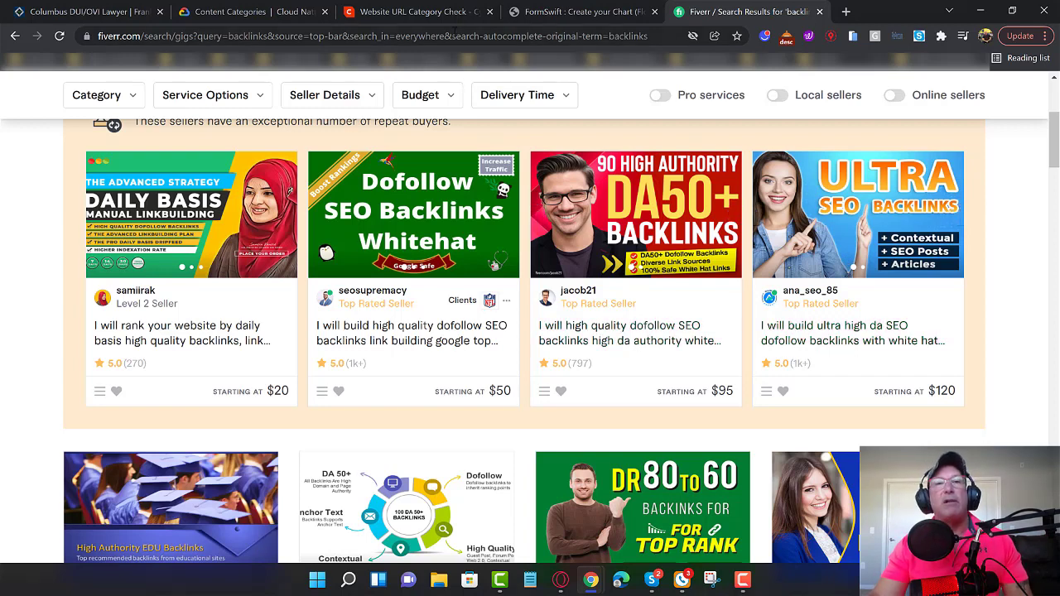
pyautogui.click(450, 16)
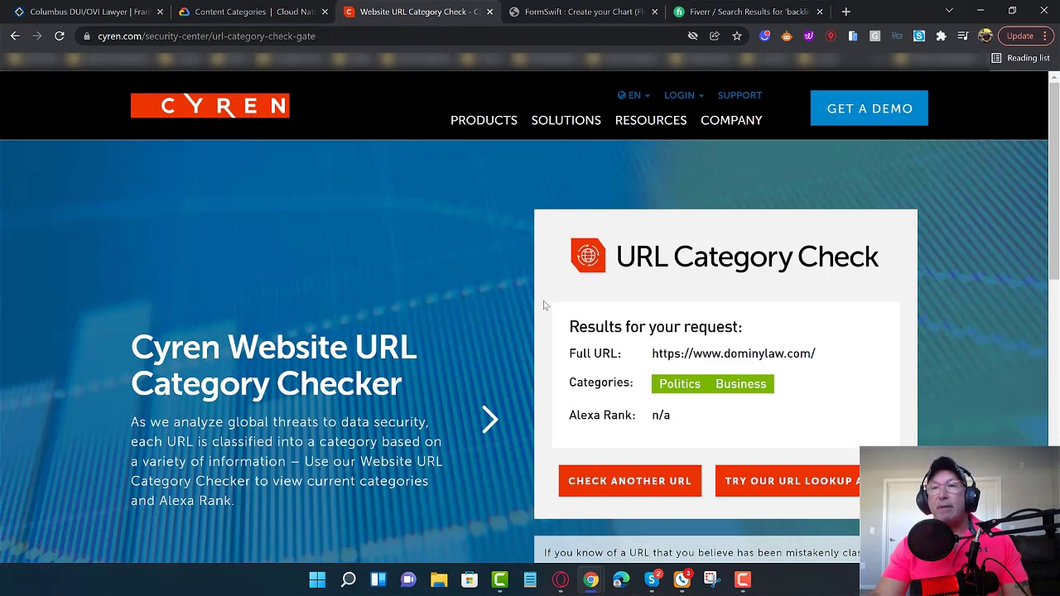
pyautogui.click(750, 12)
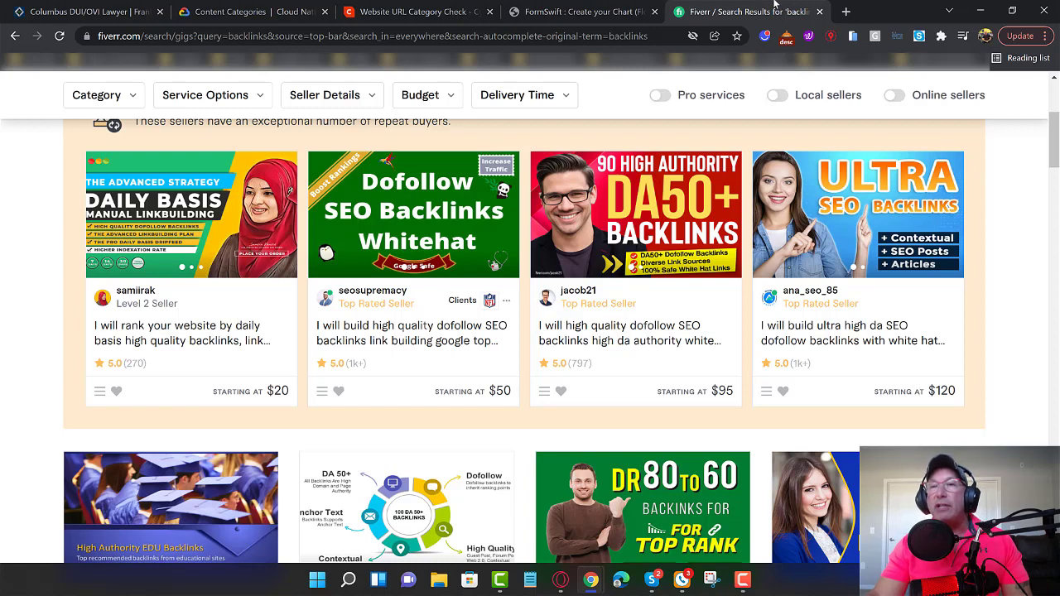
pyautogui.click(225, 14)
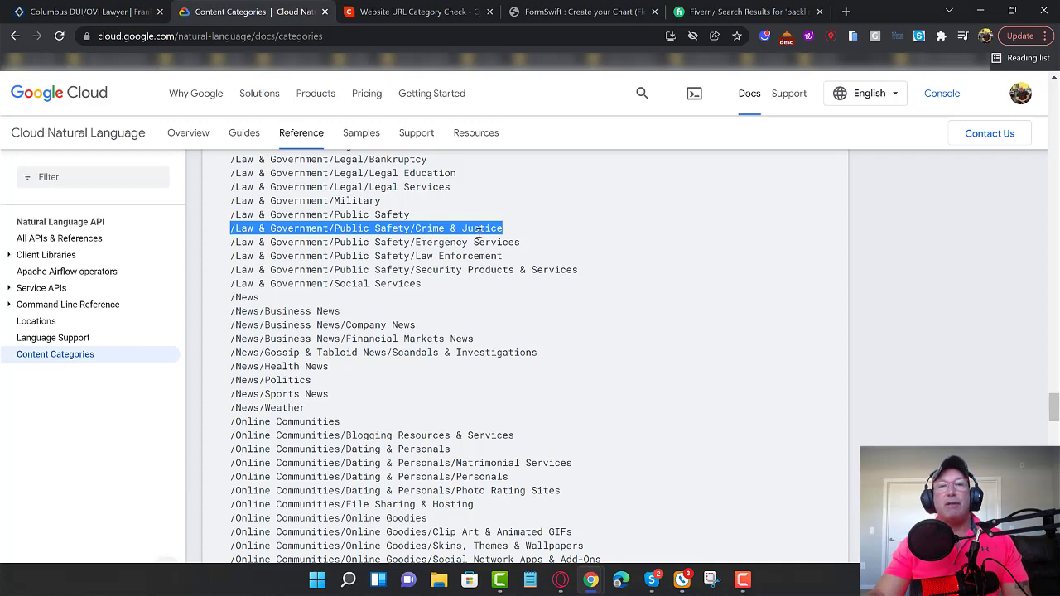
# - Open the FormSwift flowchart and examine the keyword pages under Your Website against Google's Crime & Justice category and Cyren's result
pyautogui.click(577, 15)
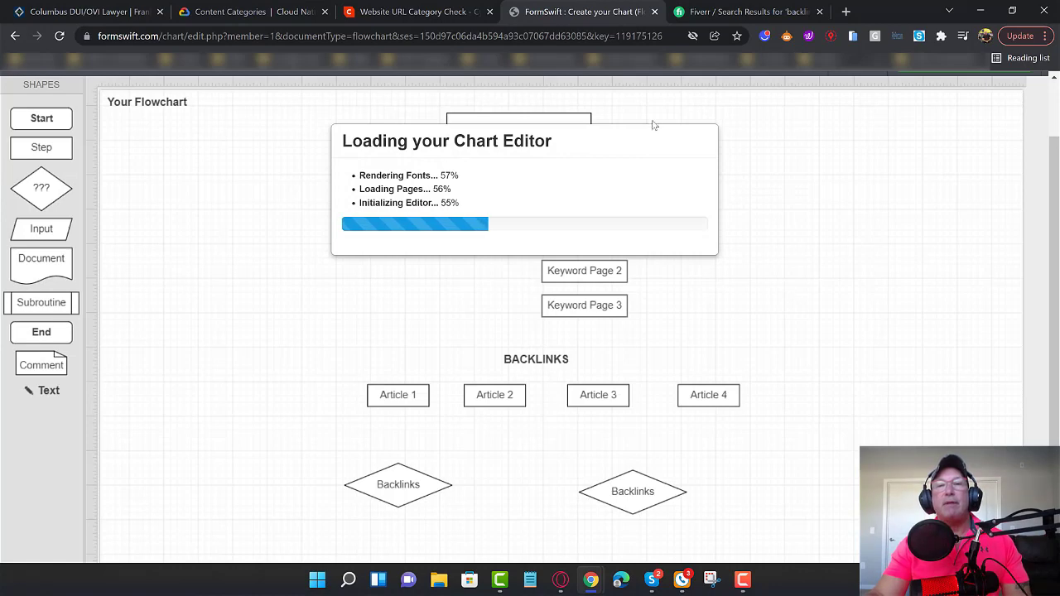
pyautogui.click(634, 43)
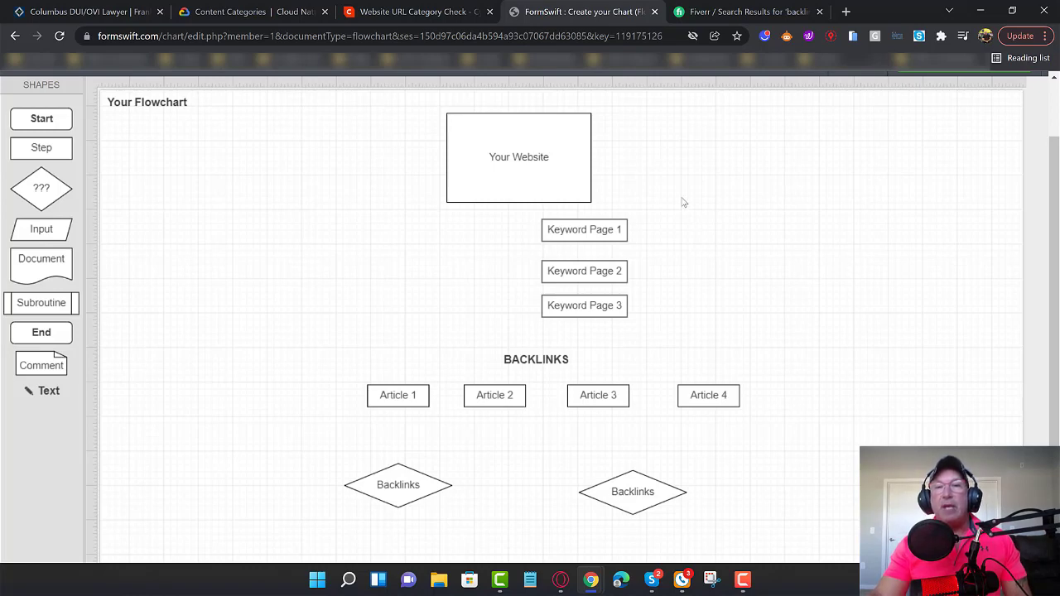
pyautogui.moveTo(582, 161)
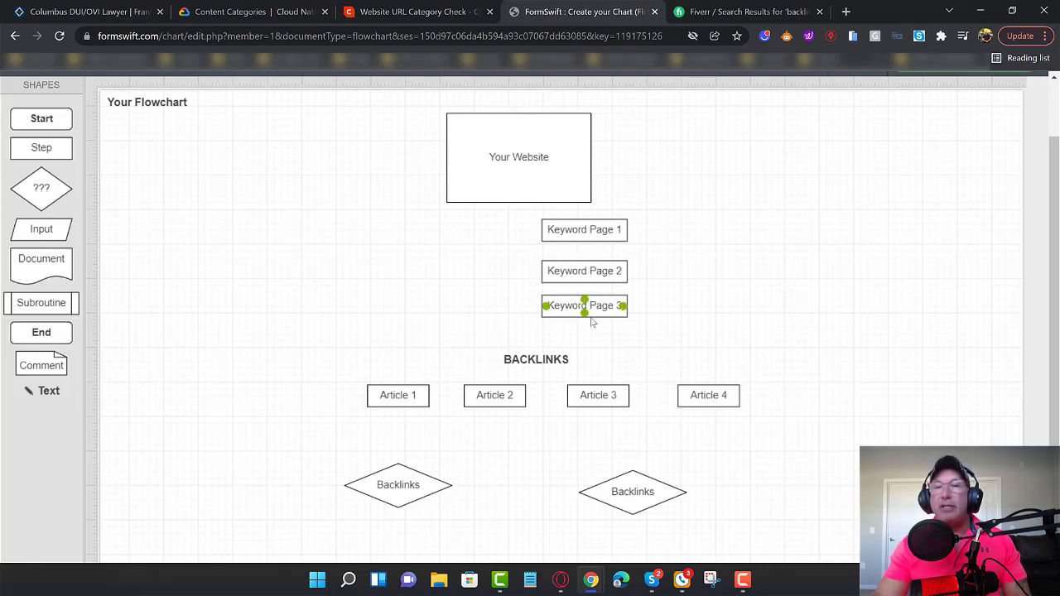
pyautogui.click(253, 14)
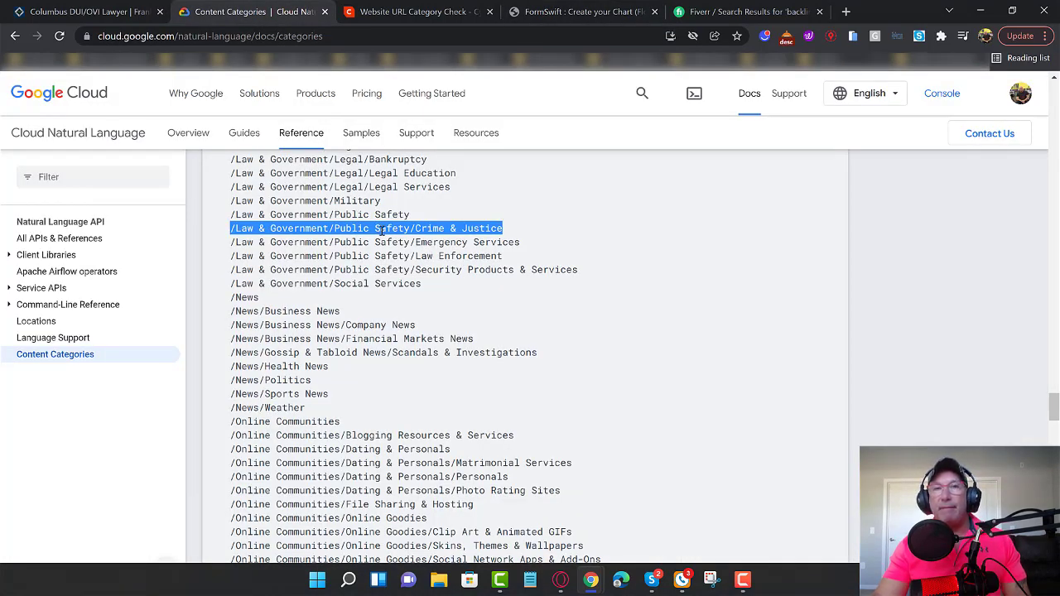
pyautogui.click(395, 13)
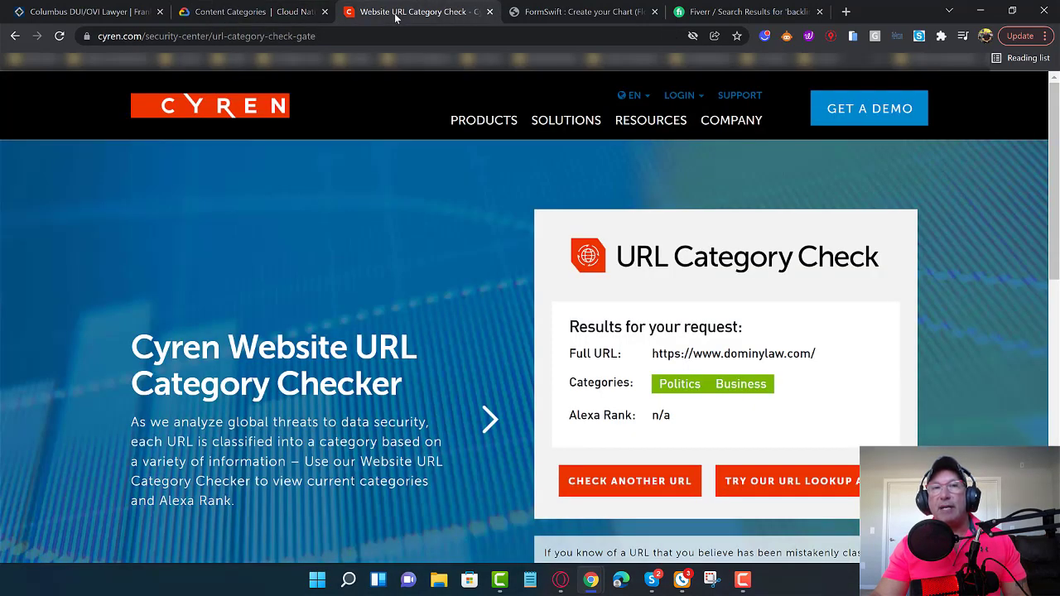
# - Examine the Article boxes and Backlinks diamonds in the FormSwift flowchart, checking them against Google's highlighted Crime & Justice category
pyautogui.click(546, 14)
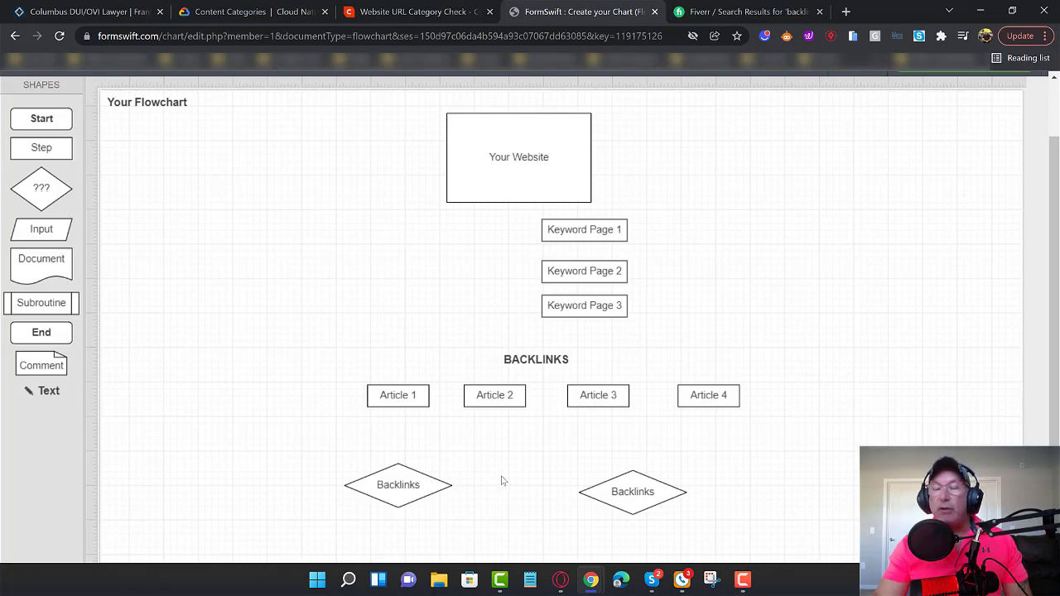
pyautogui.click(409, 484)
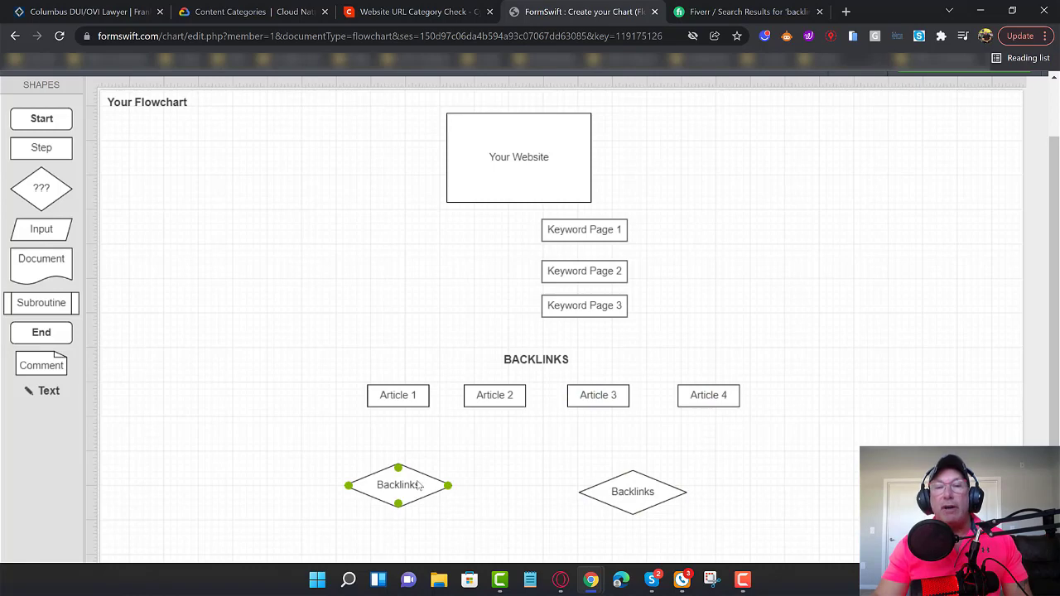
pyautogui.click(209, 12)
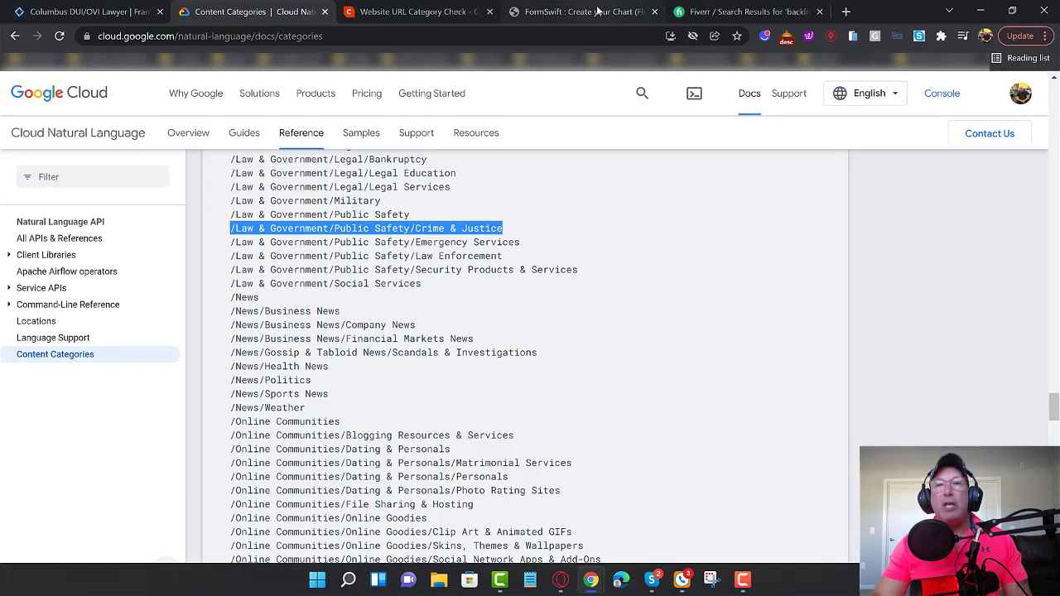
pyautogui.click(625, 12)
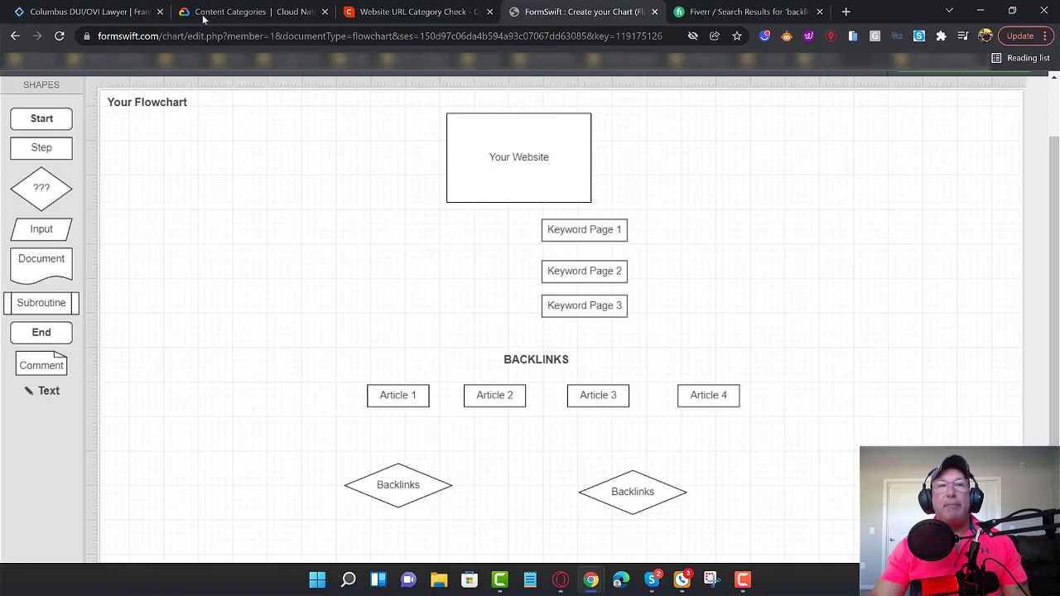
pyautogui.click(249, 11)
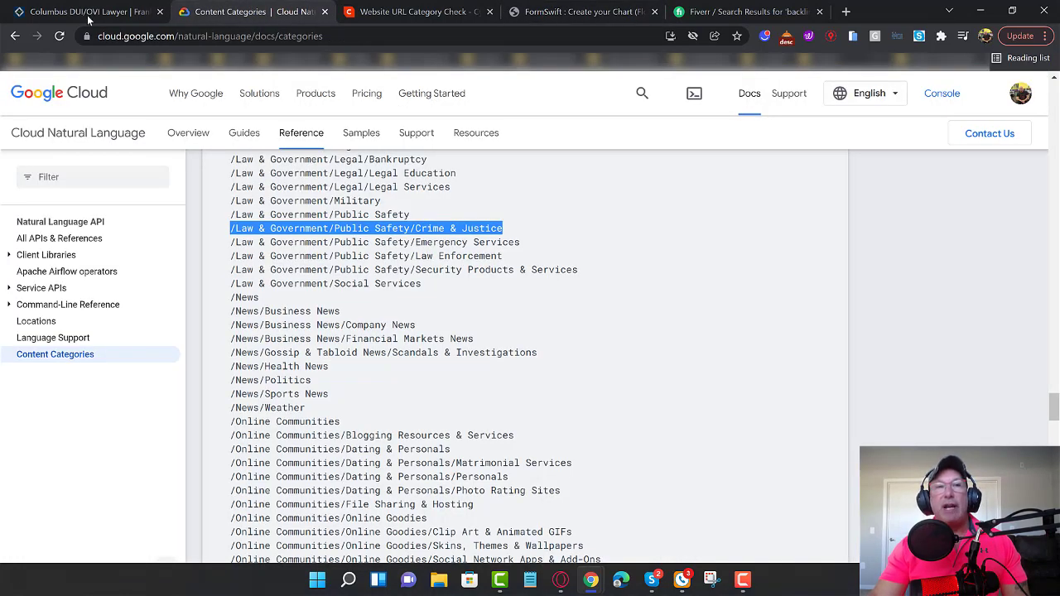
# - From the Dominy Law Firm site, go back to the Google business listing and map for dui lawyers
pyautogui.click(91, 11)
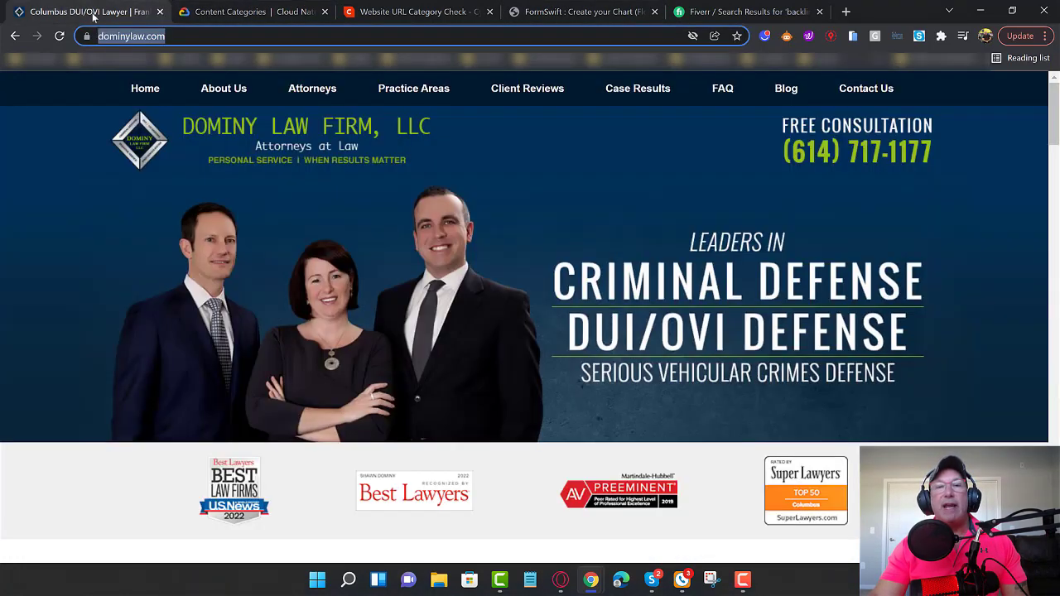
pyautogui.click(14, 36)
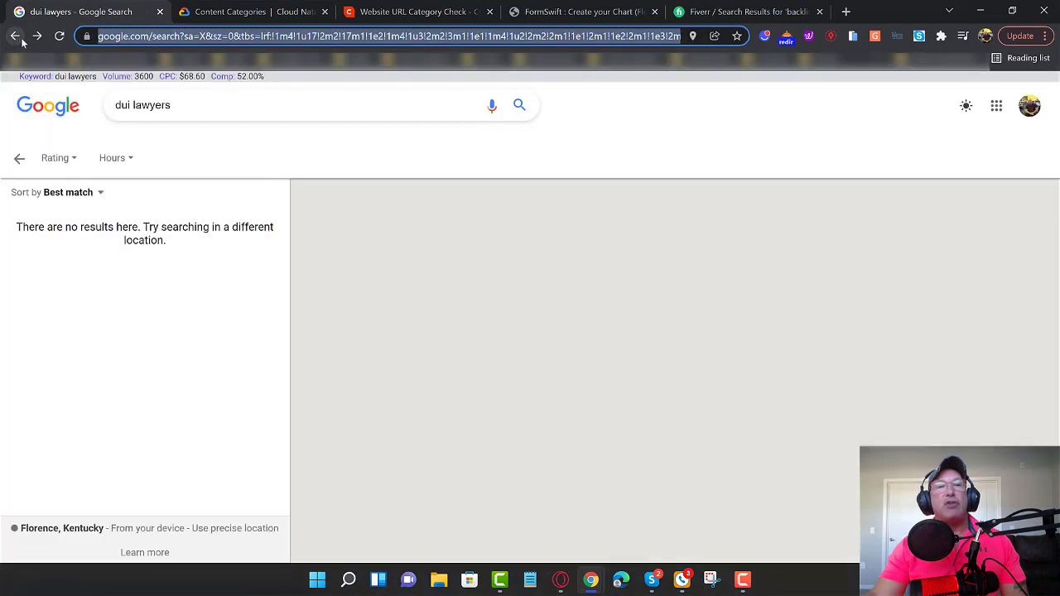
pyautogui.click(17, 37)
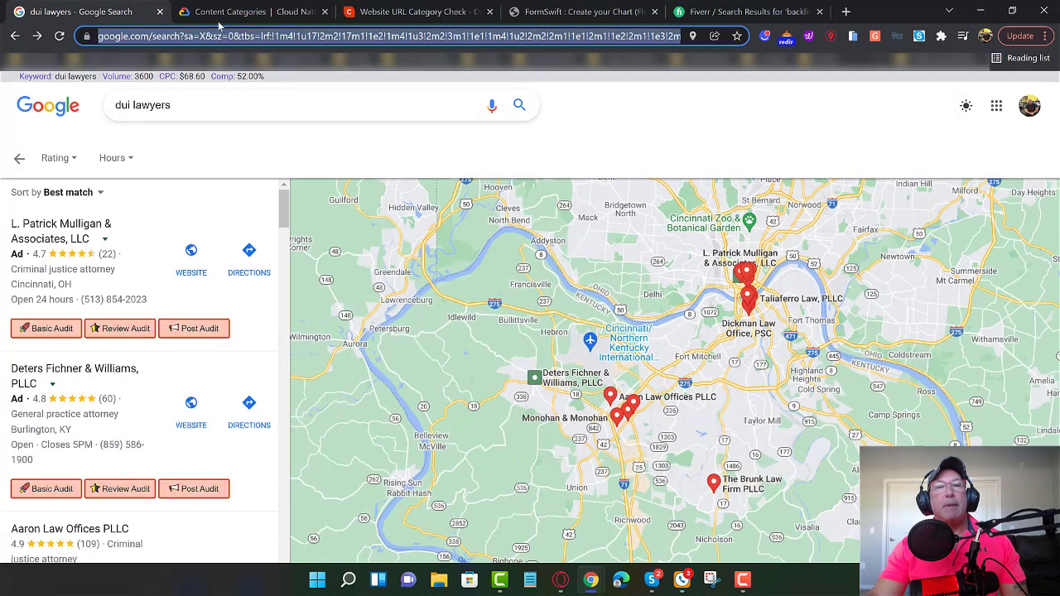
# - Review Google's highlighted Crime & Justice category and Cyren's result for the law firm site against the dui lawyers business listings
pyautogui.click(224, 13)
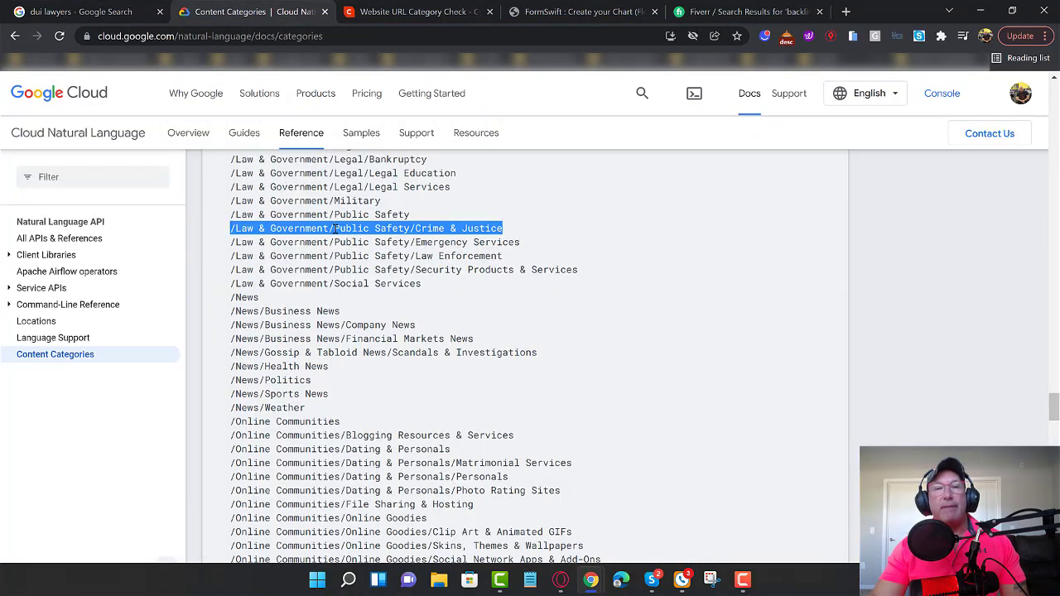
pyautogui.click(387, 11)
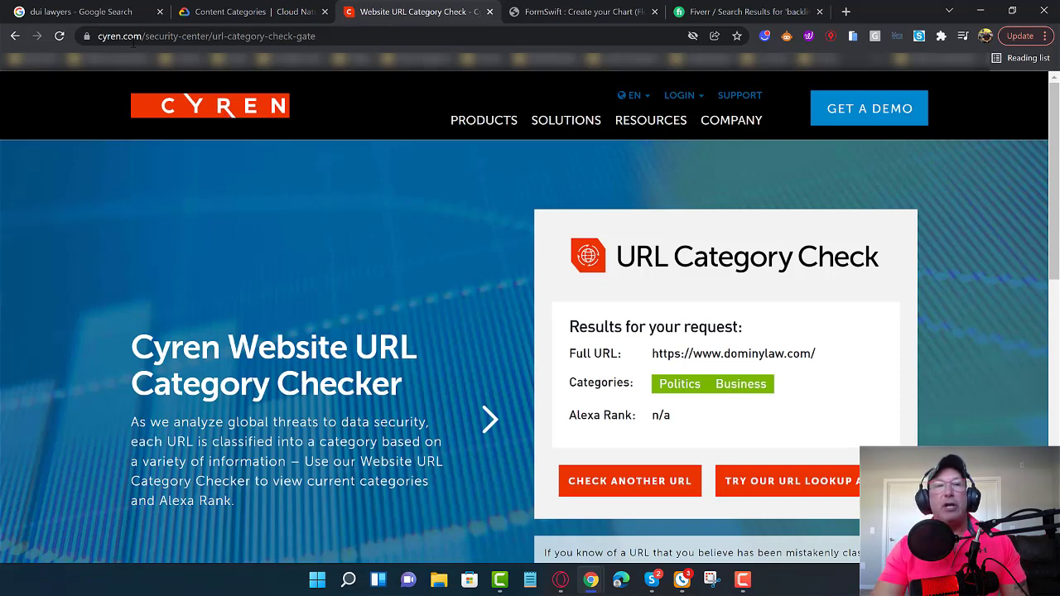
pyautogui.click(105, 25)
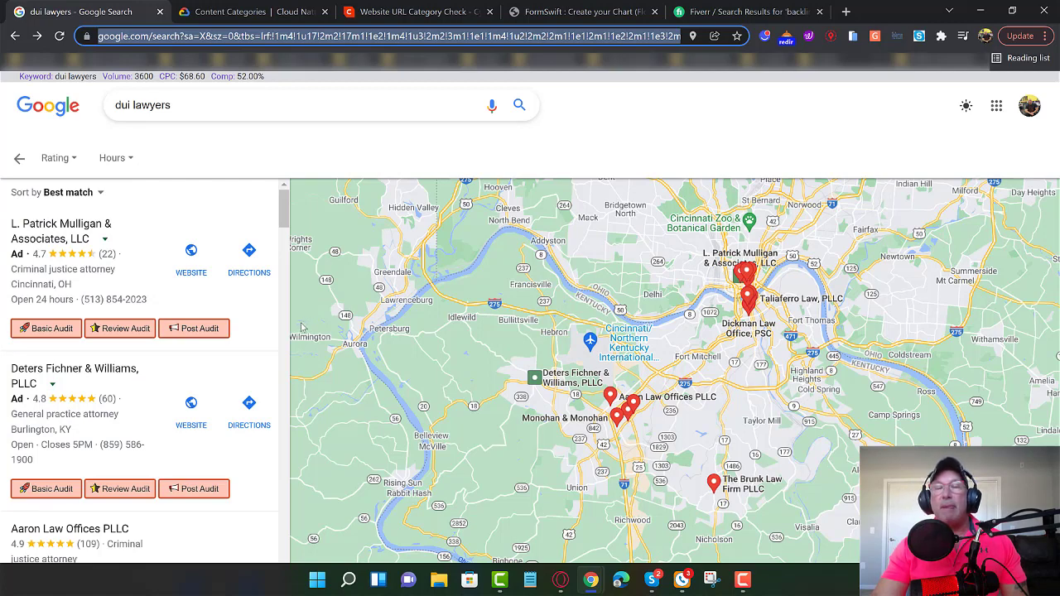
# - Compare the article and backlink layout in the FormSwift flowchart with Google's Crime & Justice category and the Fiverr backlink gigs
pyautogui.click(617, 15)
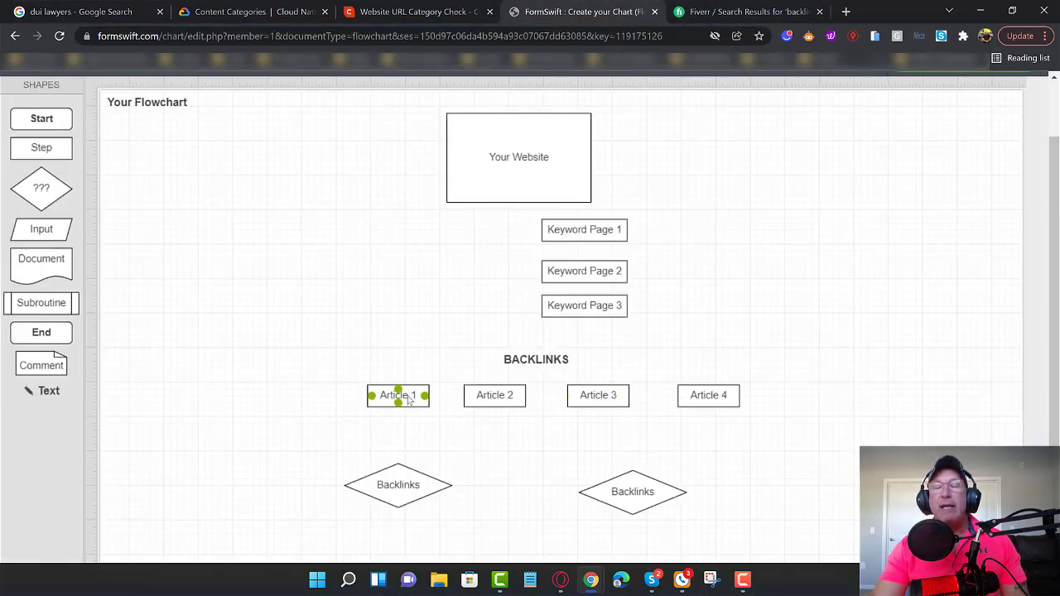
pyautogui.click(286, 10)
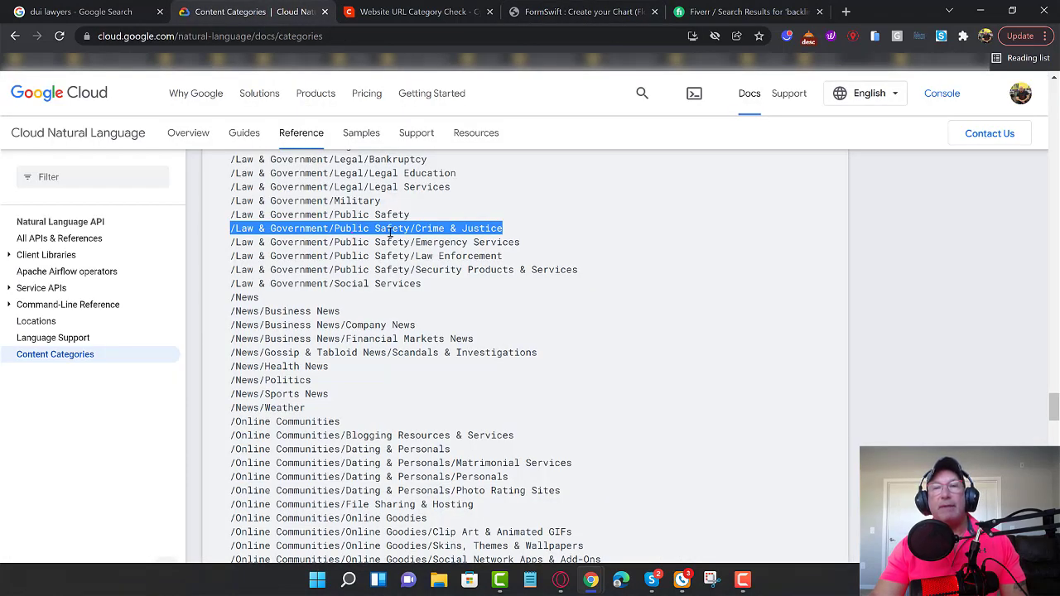
pyautogui.click(741, 11)
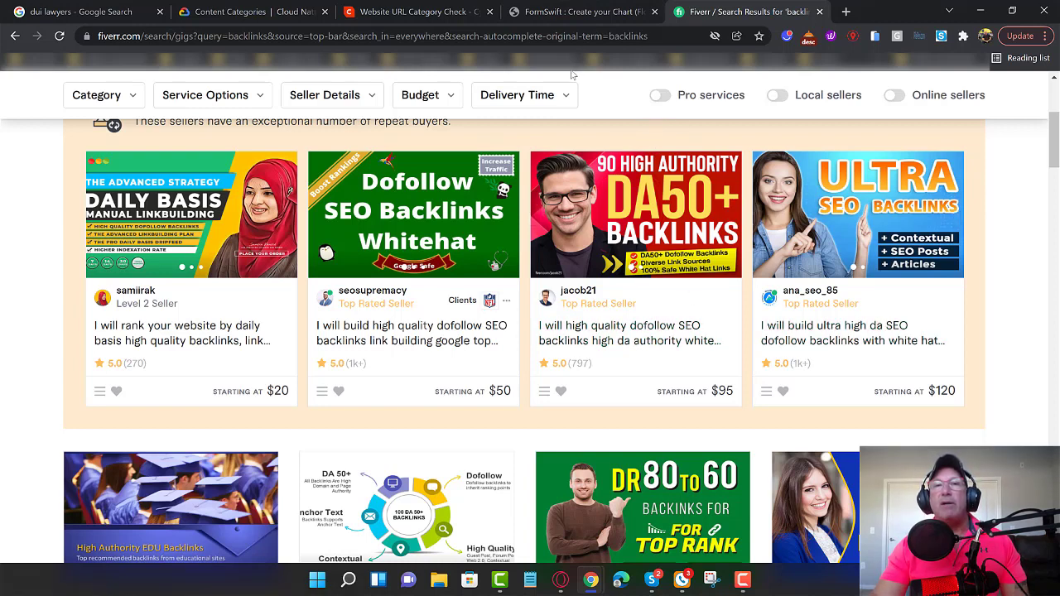
pyautogui.click(580, 11)
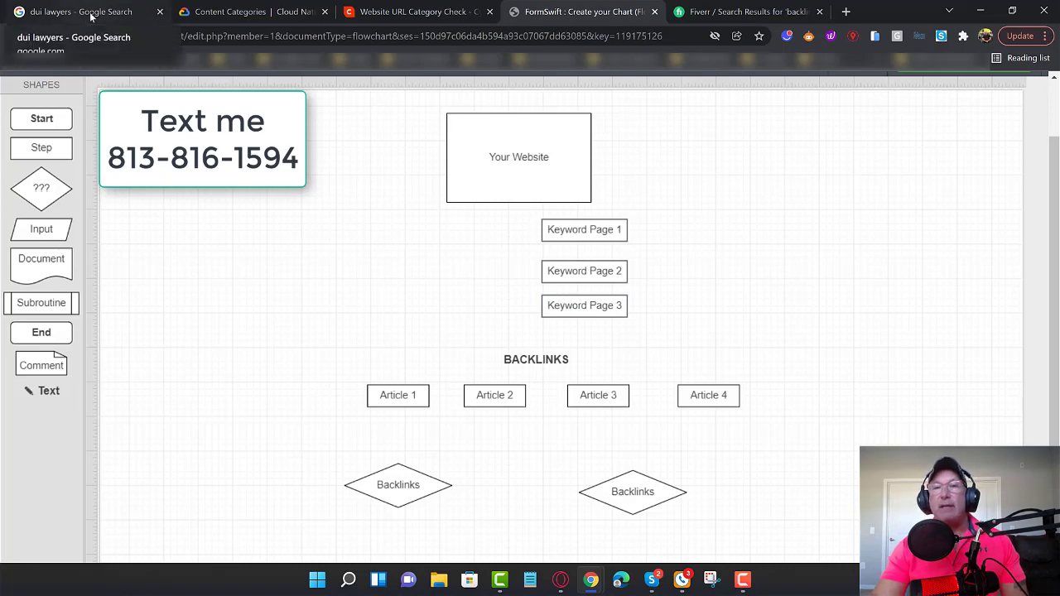
# - Look through the dui lawyers business listings on Google and return to the Crime & Justice entry in Google's content categories
pyautogui.click(91, 15)
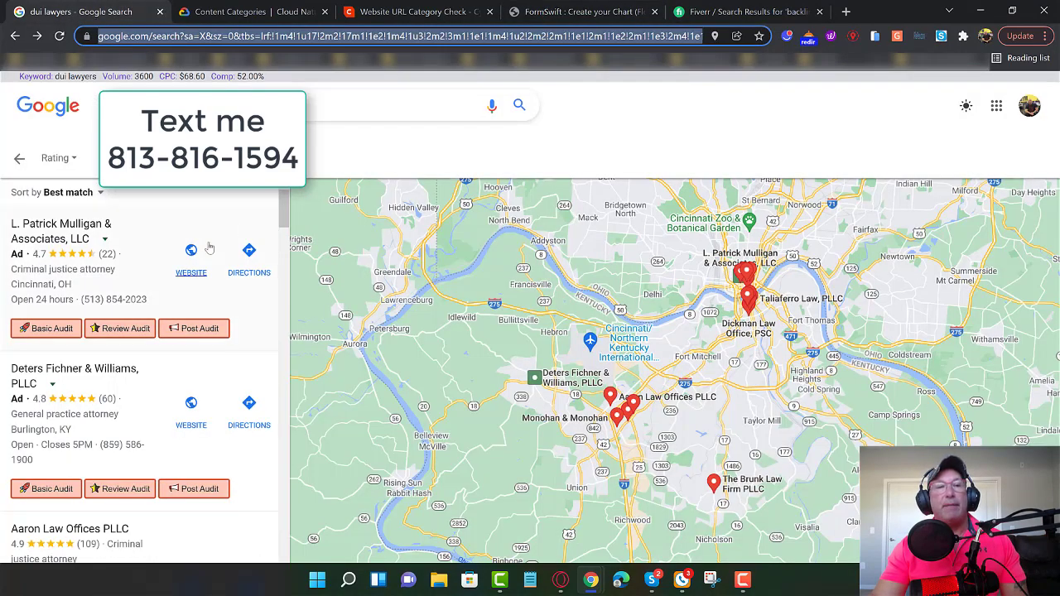
pyautogui.scroll(-3, 284, 294)
pyautogui.scroll(-6, 284, 294)
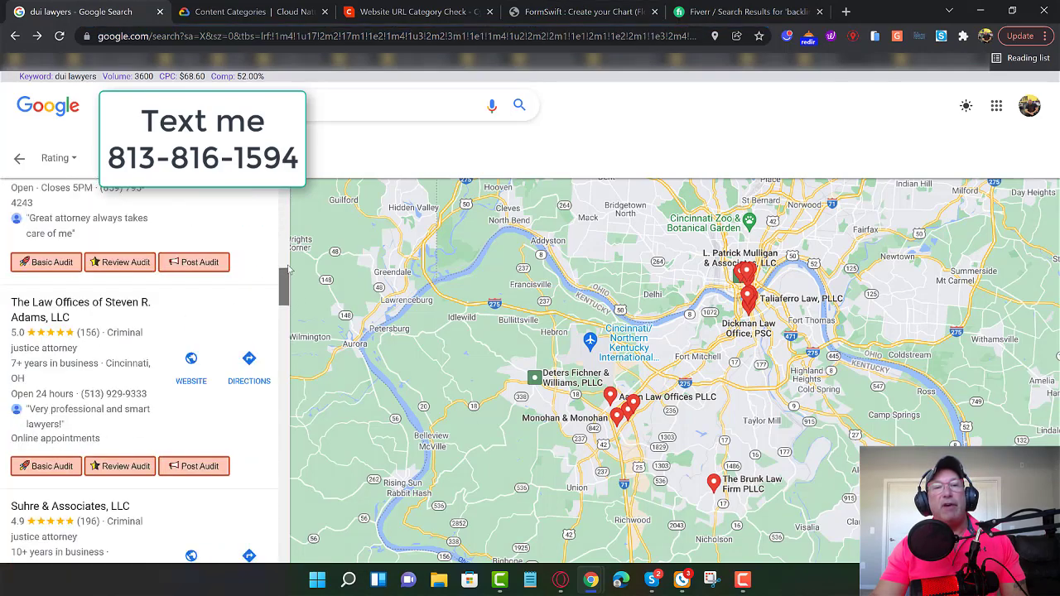
pyautogui.scroll(10, 284, 249)
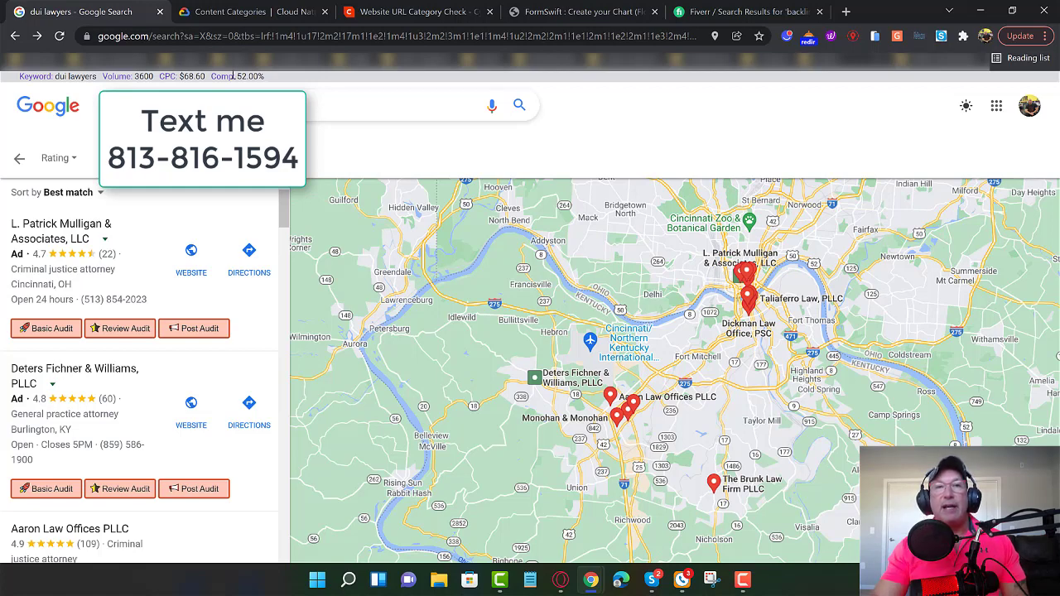
pyautogui.click(251, 14)
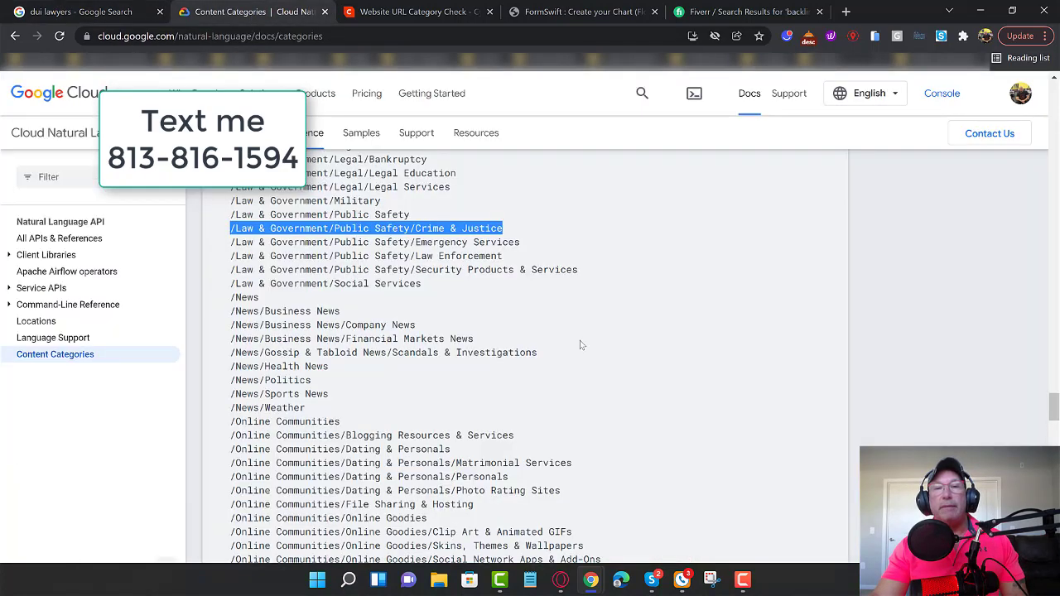